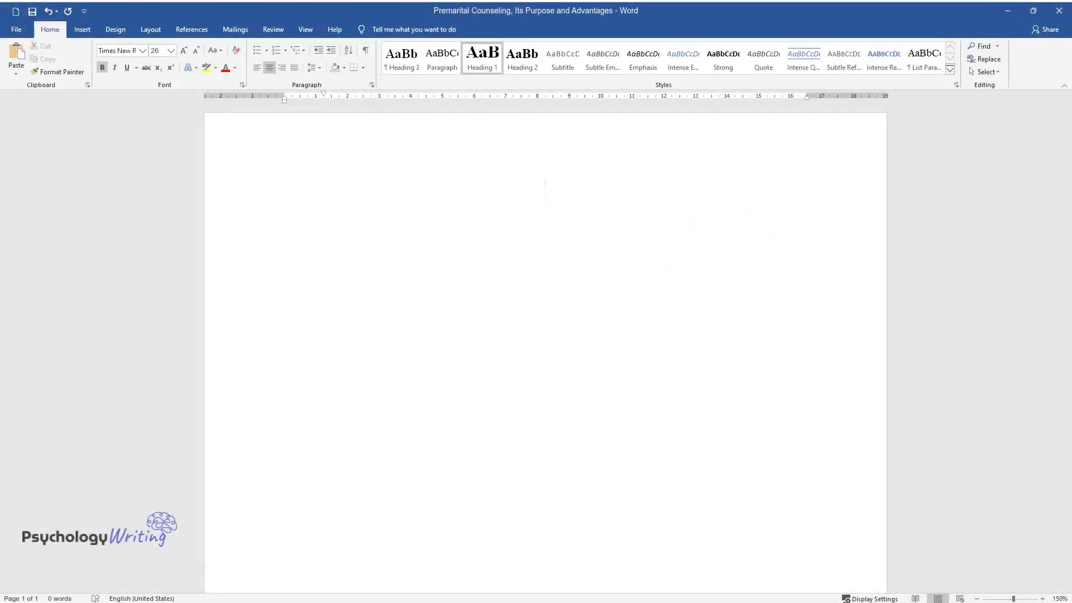
Step: Type the bold centred Heading 1 title 'Premarital Counseling, Its Purpose and Advantages' at size 26
text(Premarital )
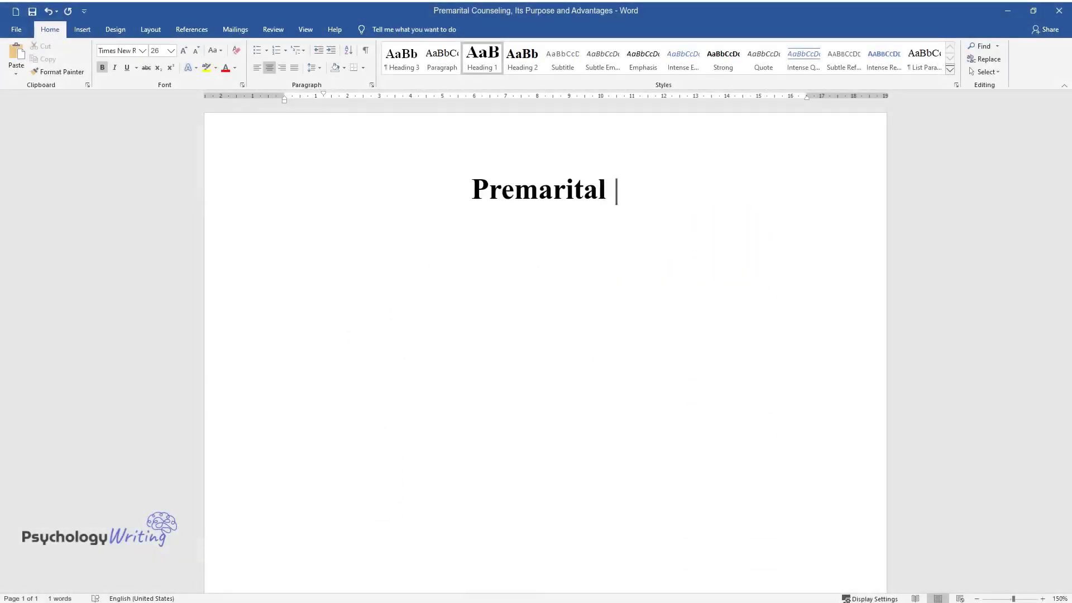
text(Counseling, Its Purpose and Advantages)
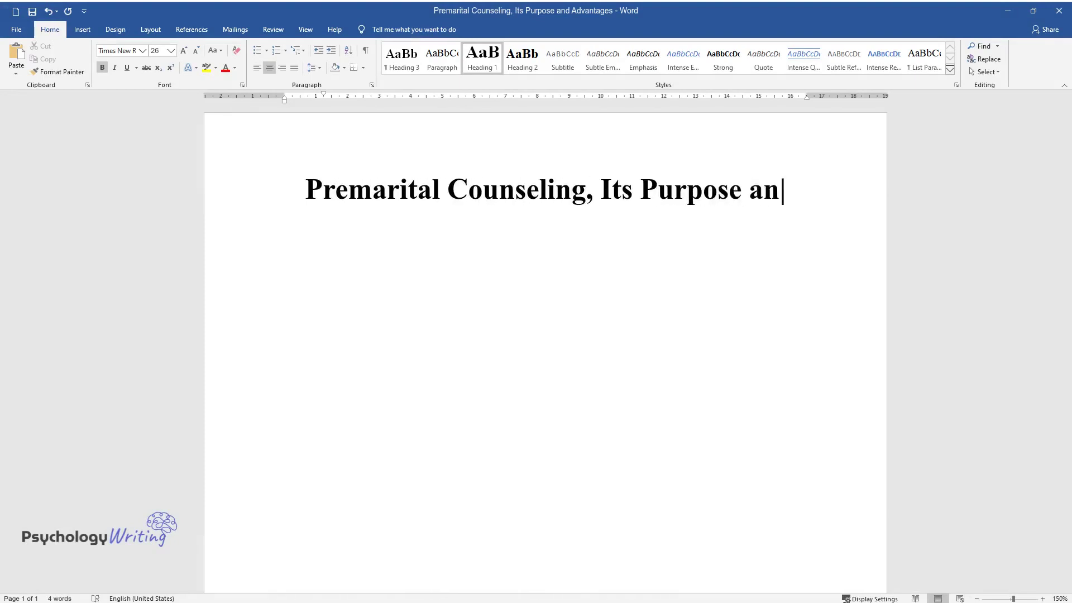
Step: Type the introductory paragraph 'In recent years, premarital counseling…' ending 'due to a number of reasons.'
key(Return)
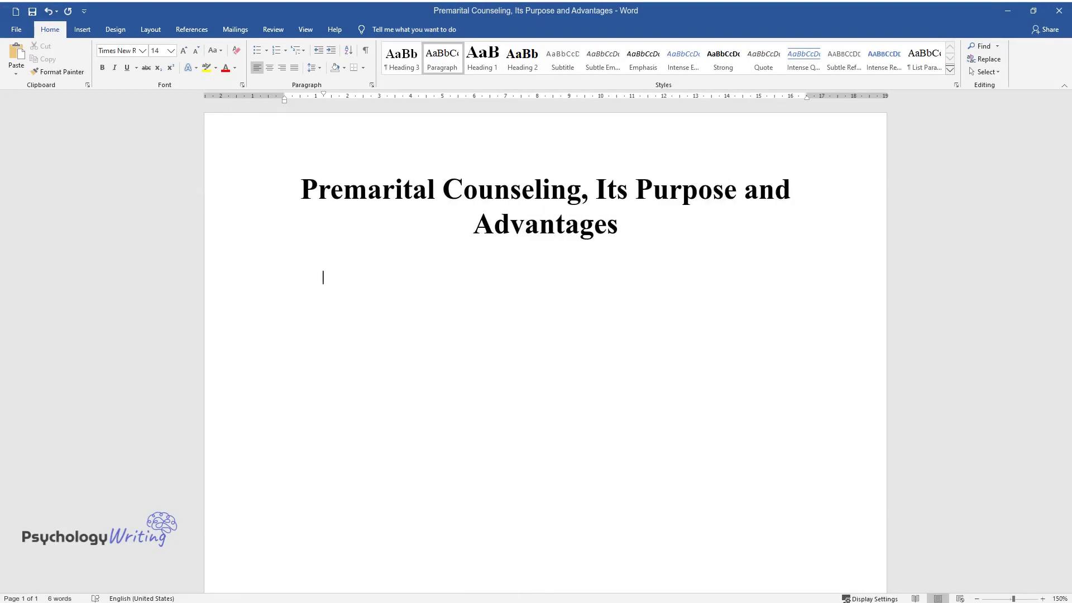
text(In recent years, premarital counse)
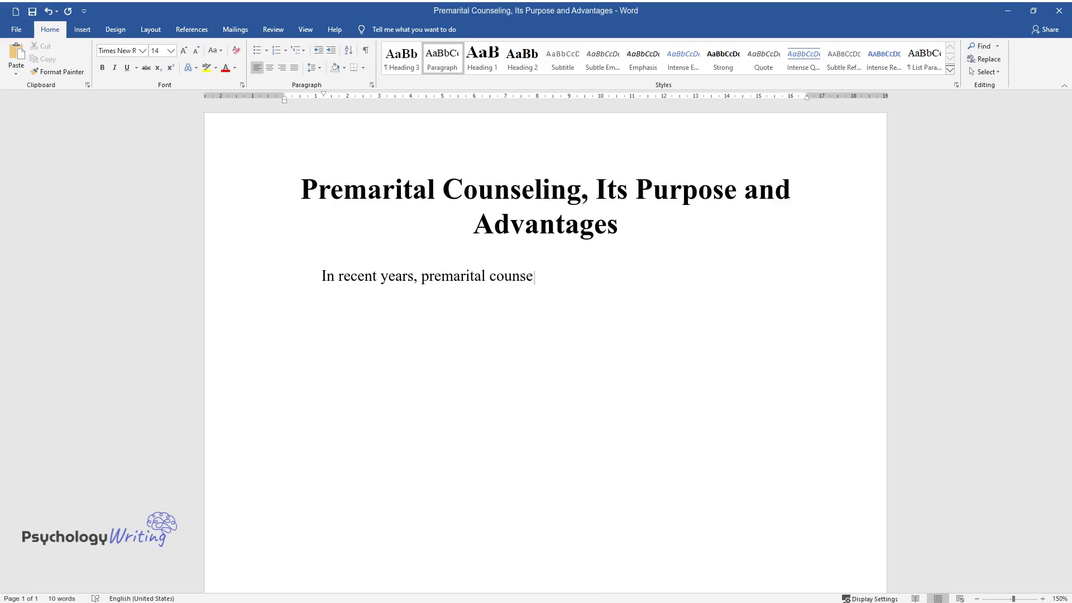
text(ling is increasingly been discussed i)
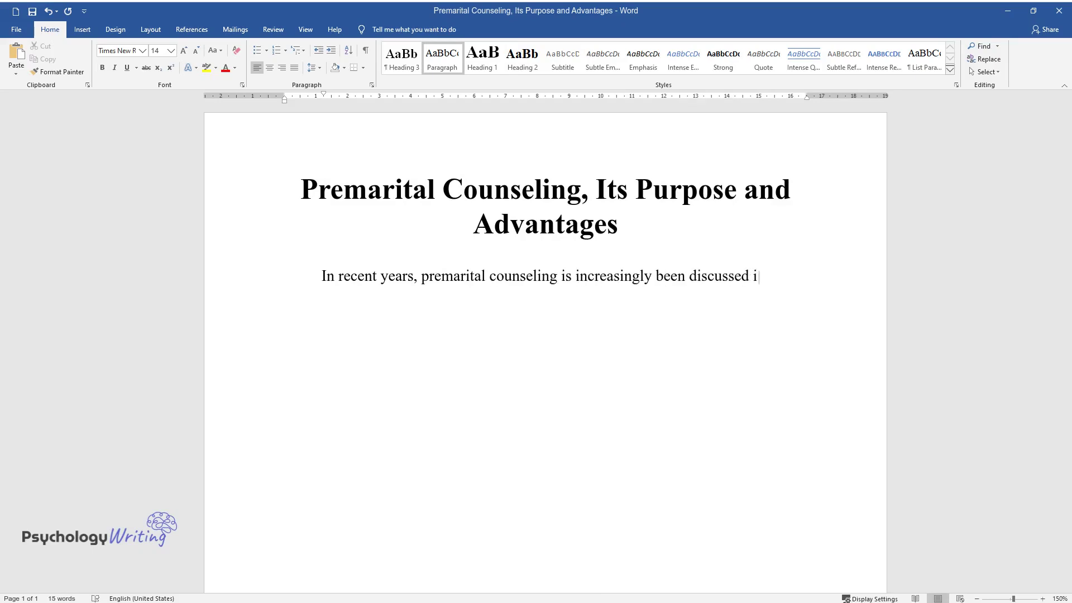
text(n relation to improving communicatio)
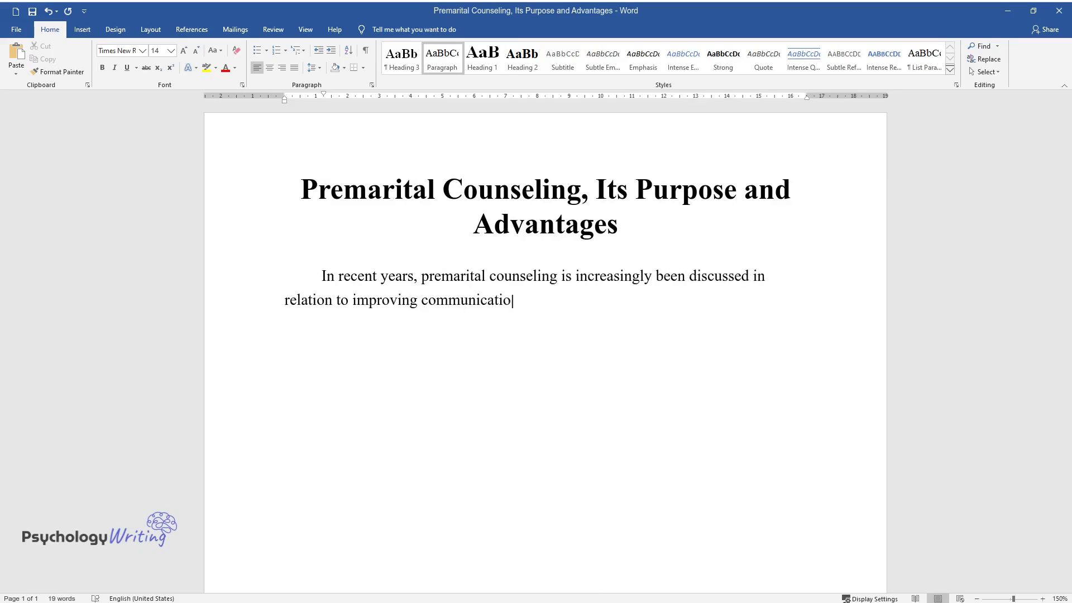
text(n between spouses and preventing div)
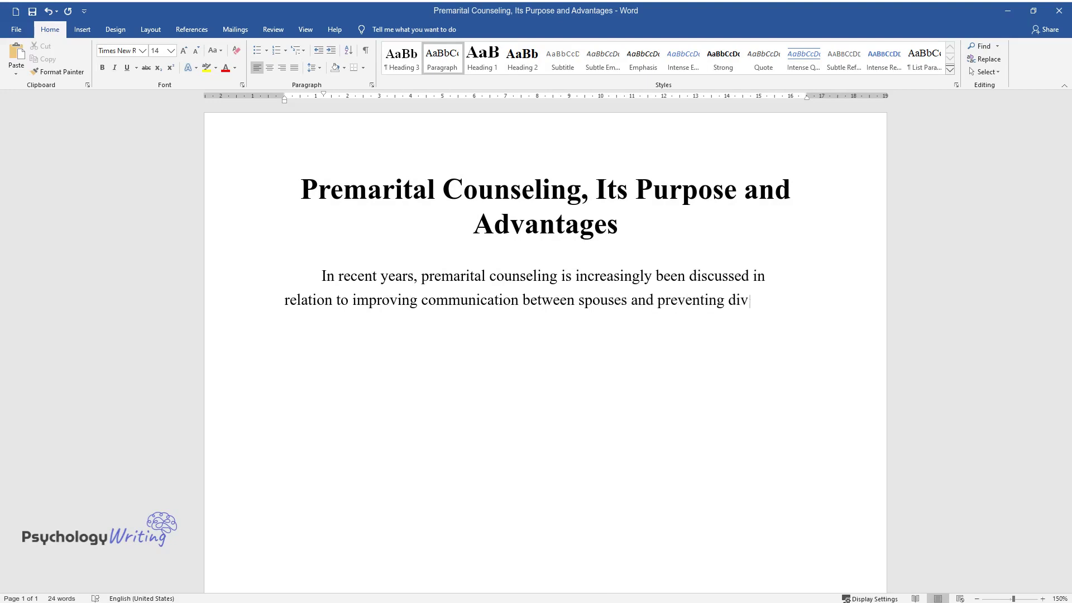
text(orce. This is mainly due to the benef)
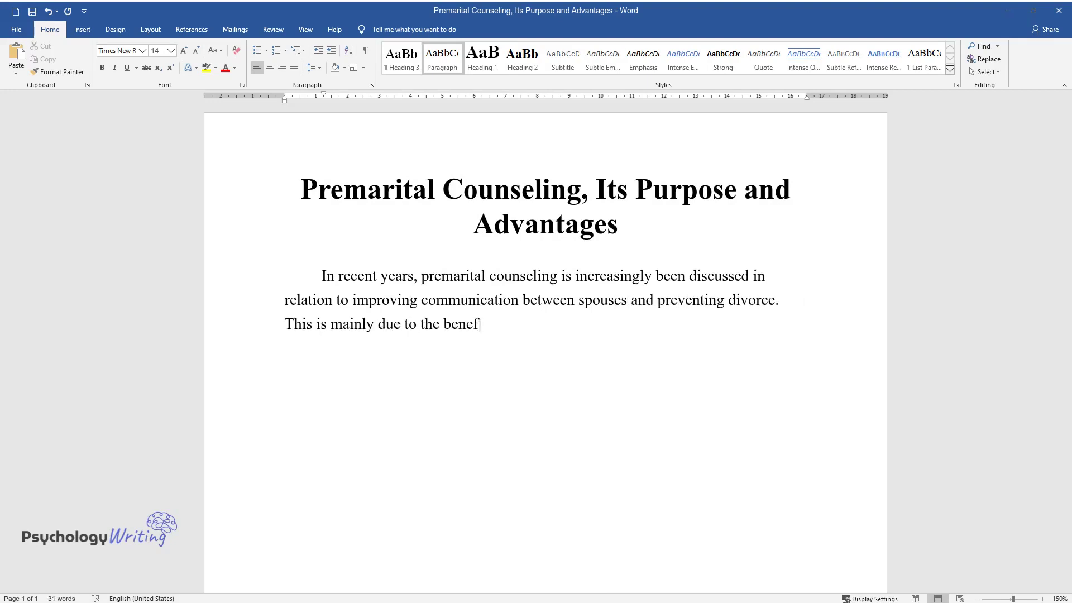
text(its that this type of counseling pro)
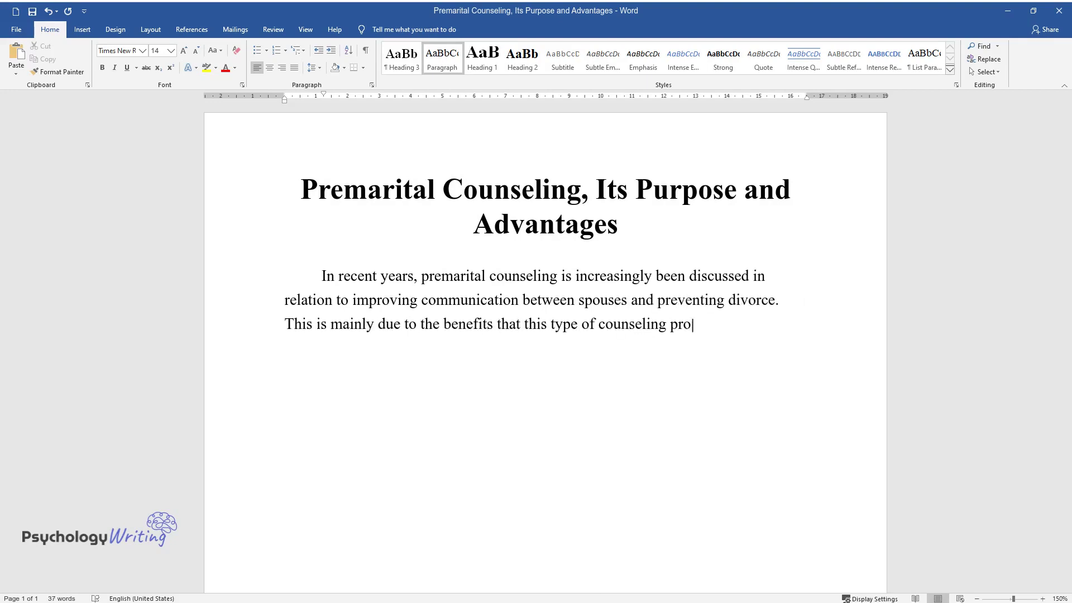
text(vides for married couples and their r)
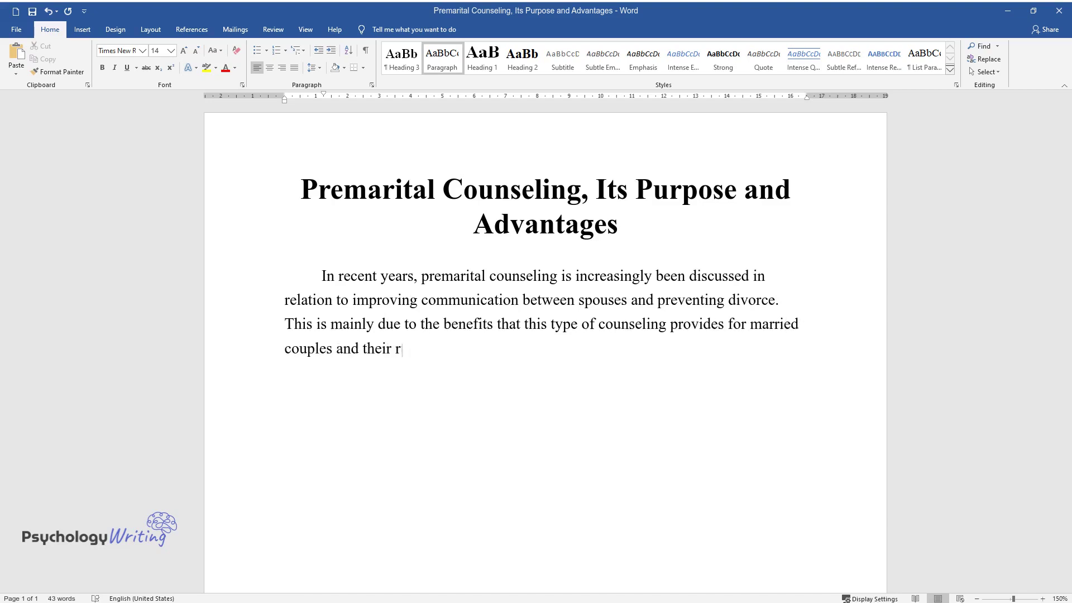
text(elationships in the future. Although I have never received premarital or marriage)
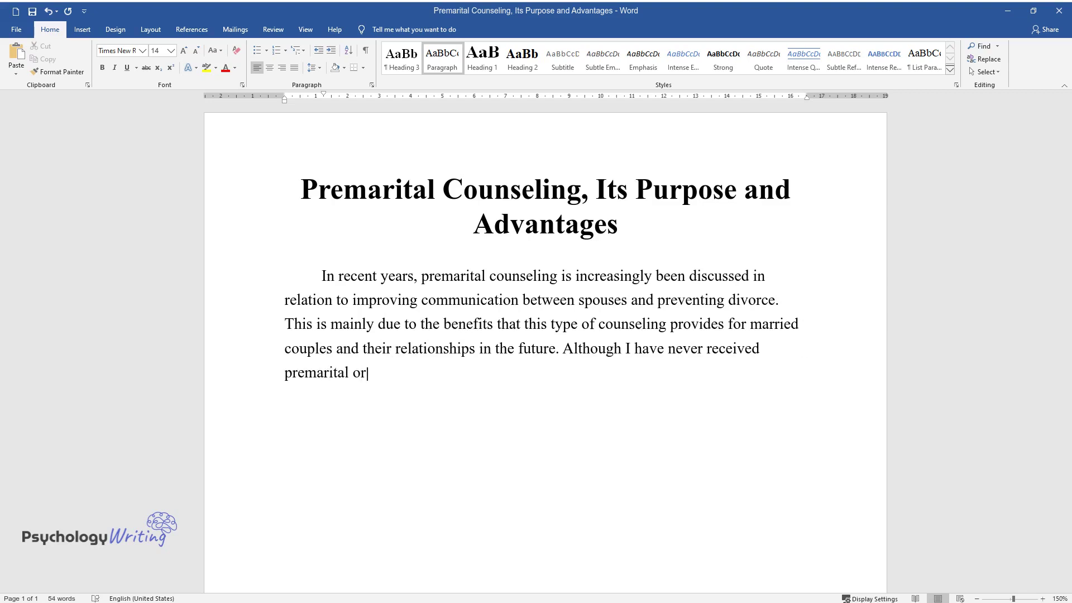
text( counseling during the 25 ye)
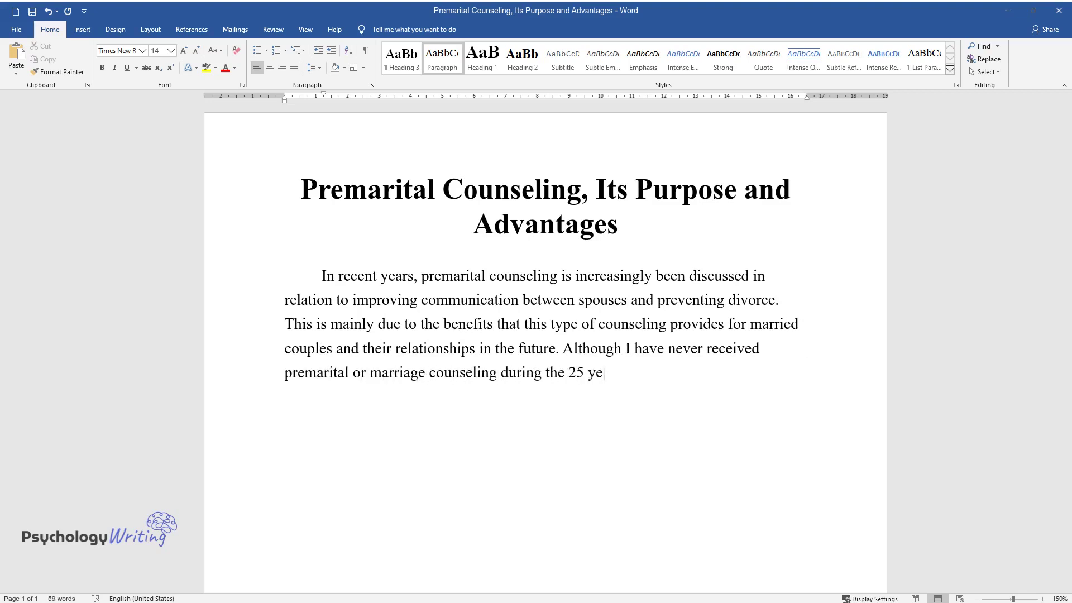
text(ars that I have been married, I do b)
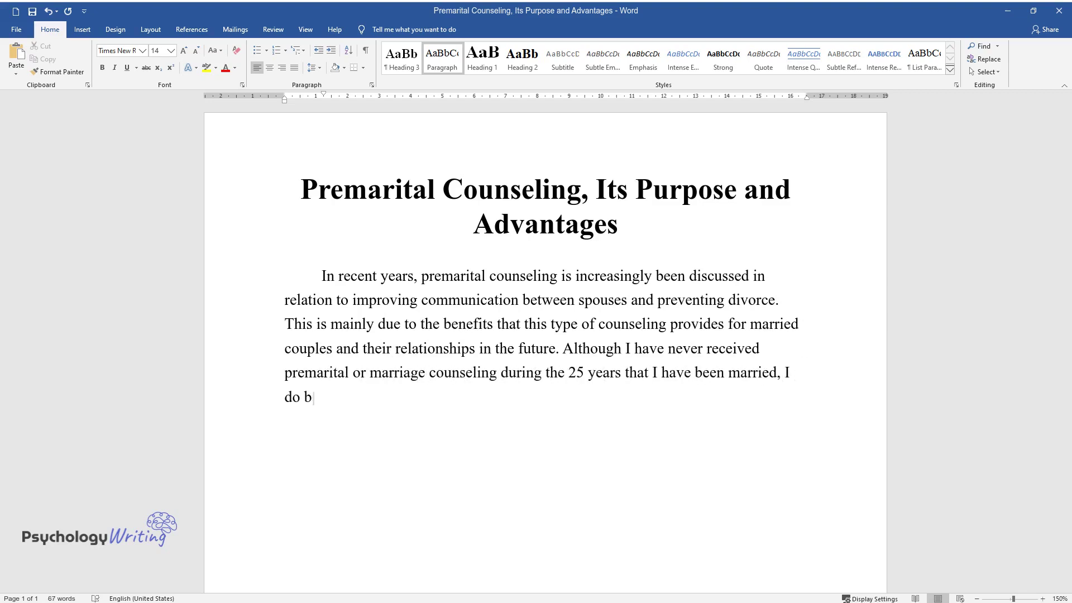
text(elieve that this form of guidance is)
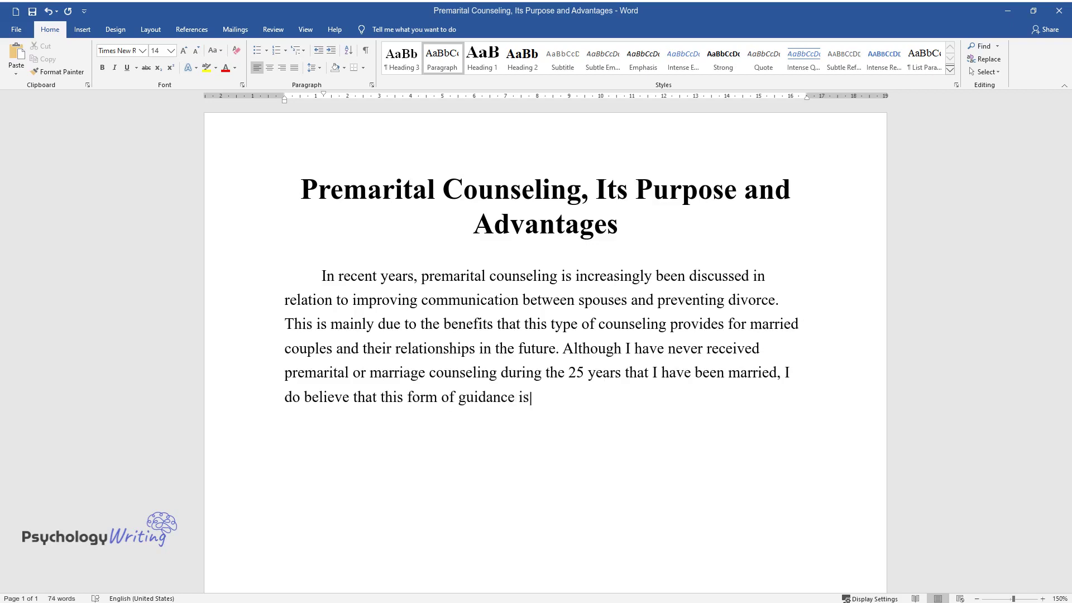
text( best before marriage due to a number of reasons.)
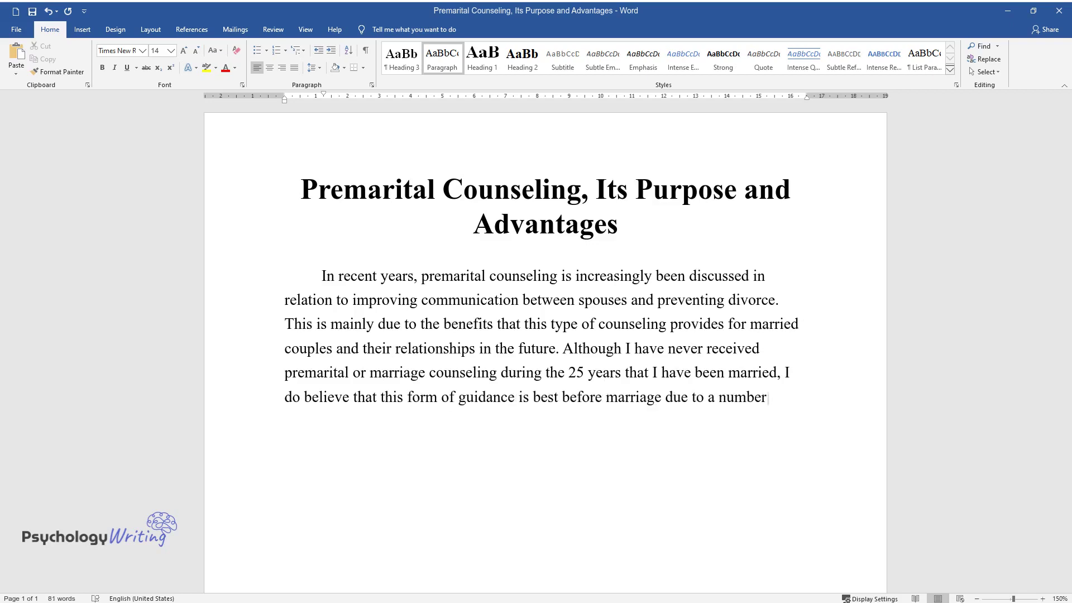
key(Return)
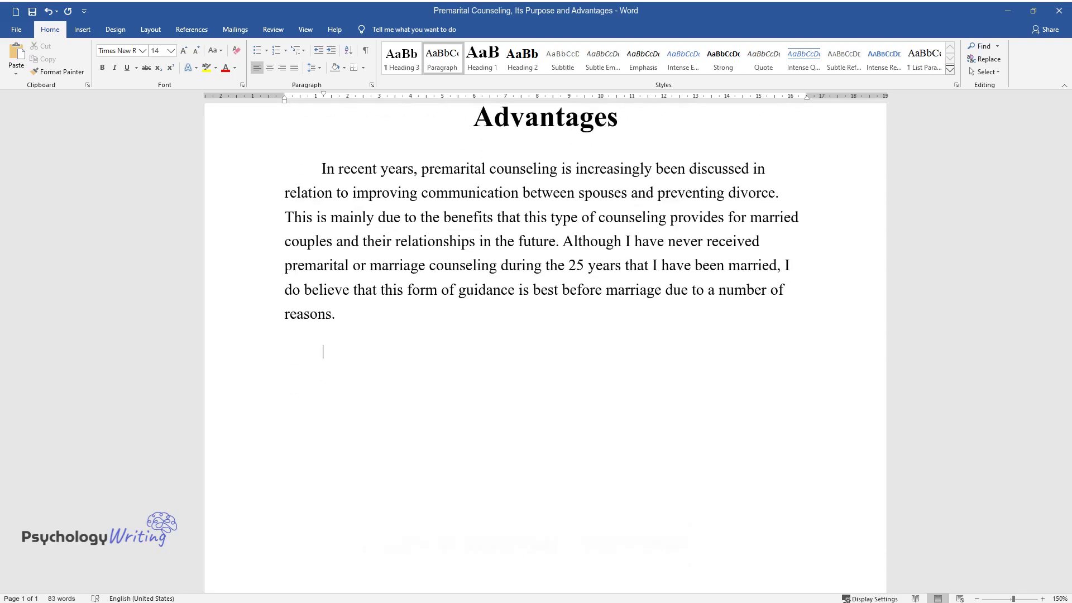
Step: Type the 'First, premarital counseling helps couples build stronger interaction and communication…' paragraph
text(First, premarital counseling he)
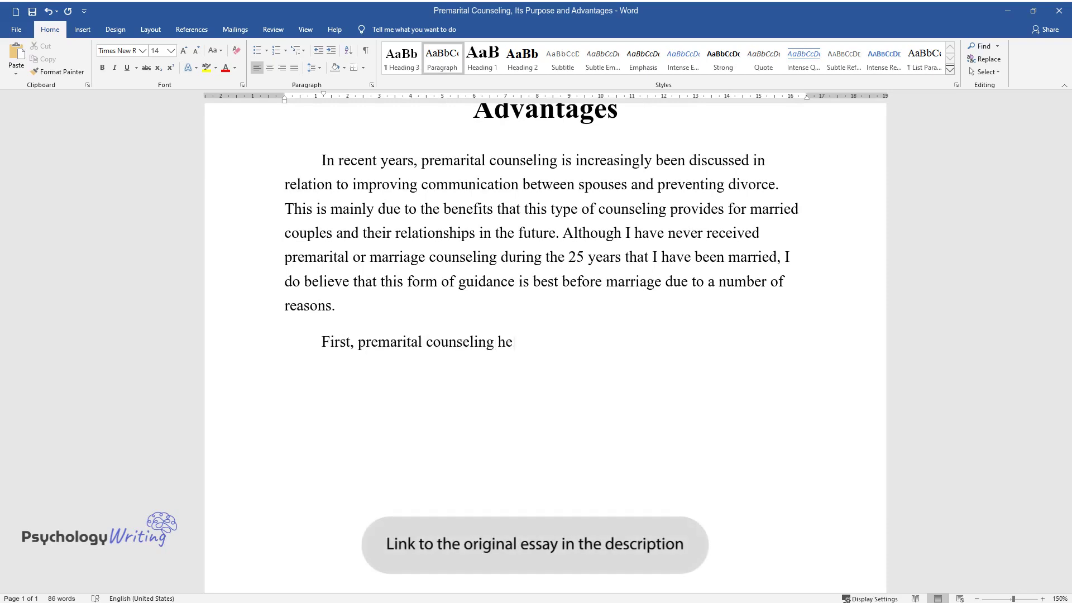
text(lps couples build stronger interacti)
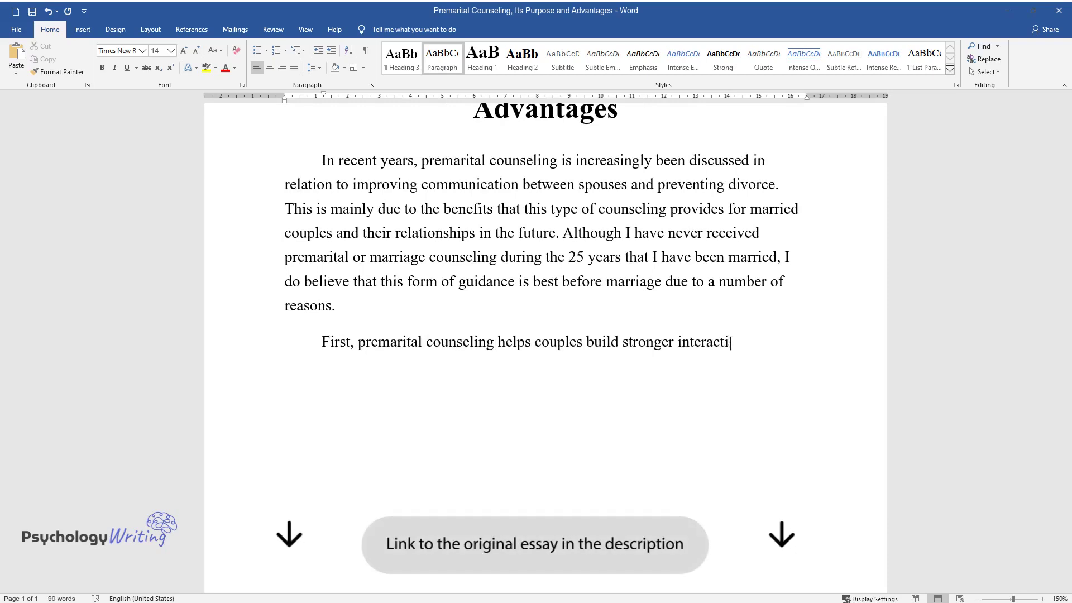
text(on and communication skills. Having )
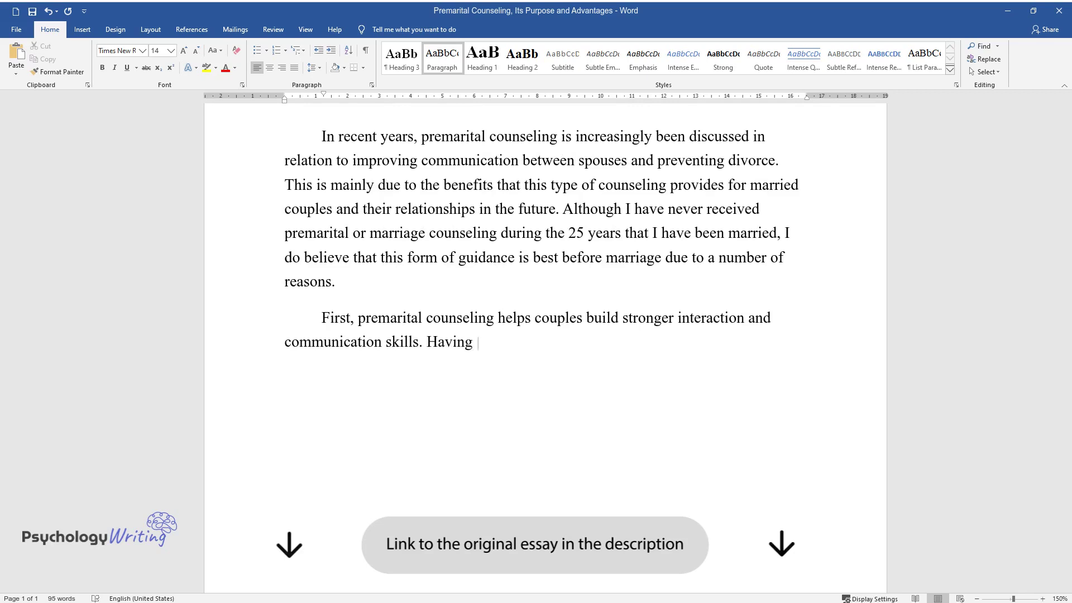
text(a trained specialist acting as a ne)
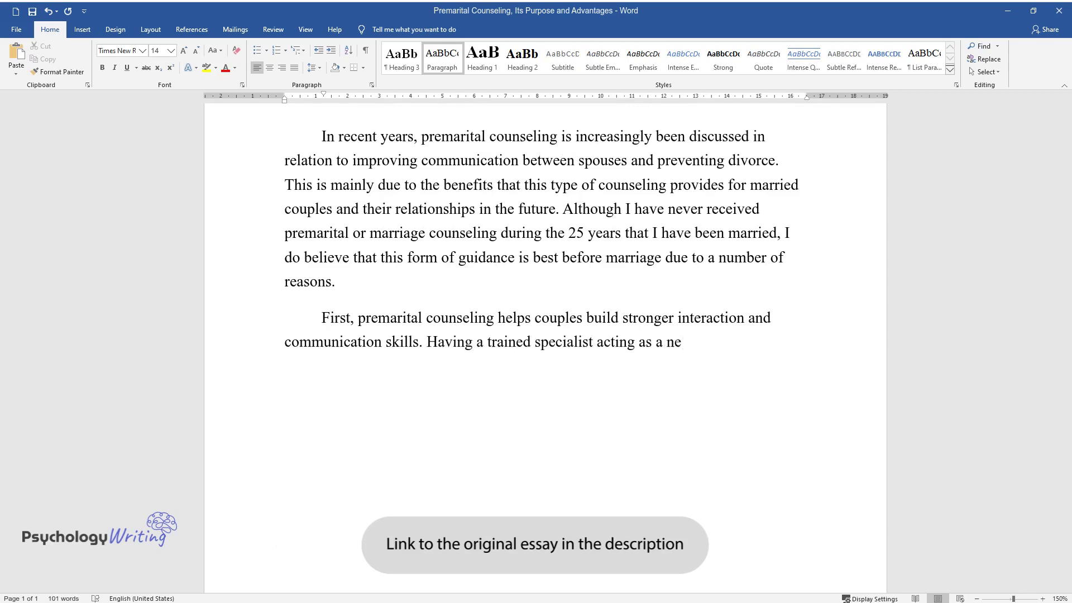
text(utral party allows them to take a di)
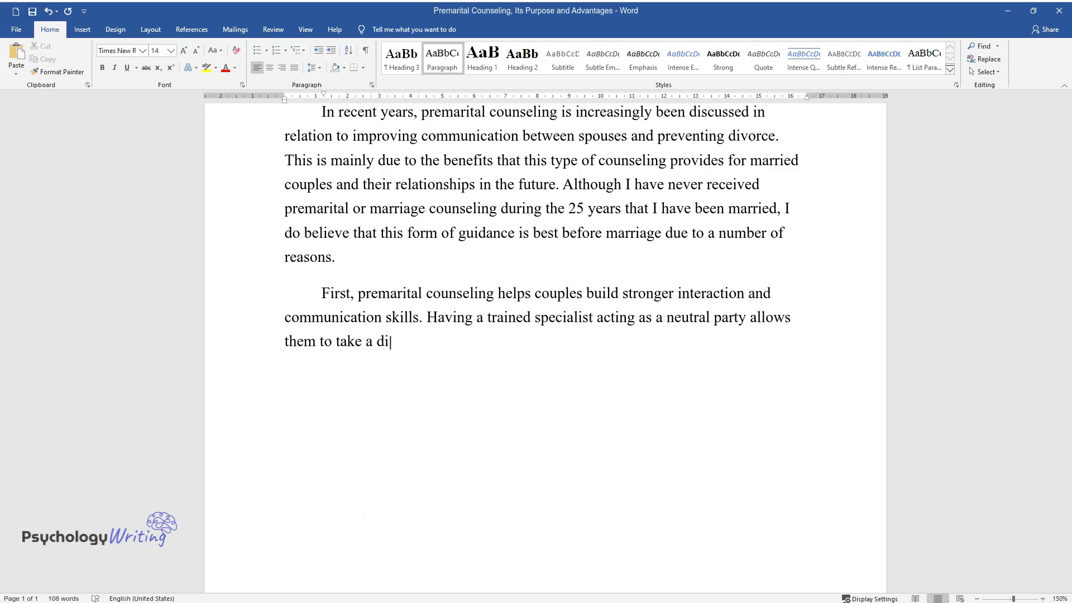
text(fferent view on their relationships,)
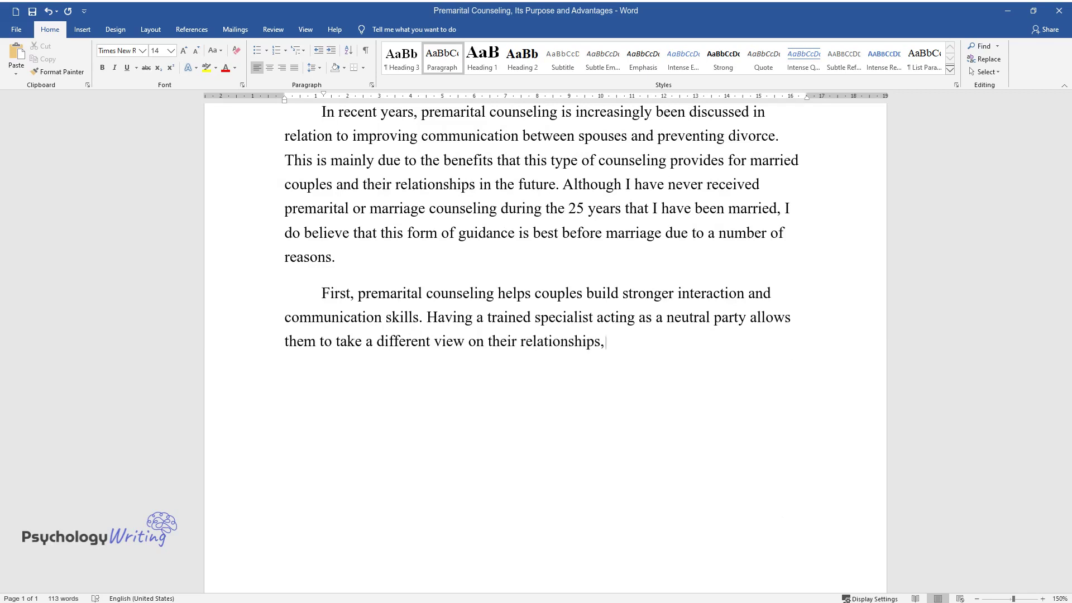
text( learning to discuss problems that m)
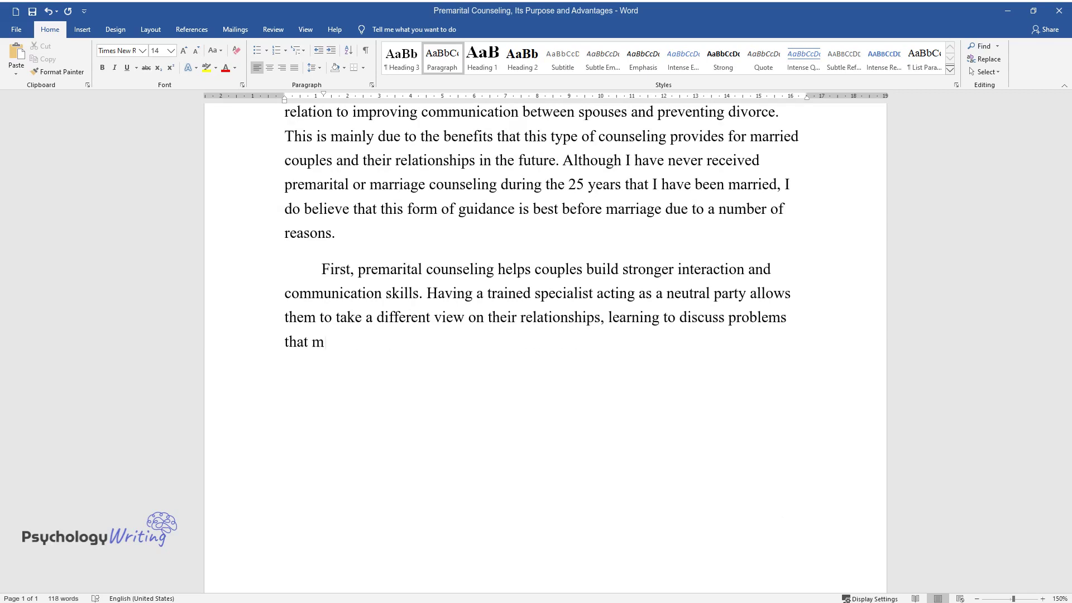
text(ay arise, as well as to solve and p)
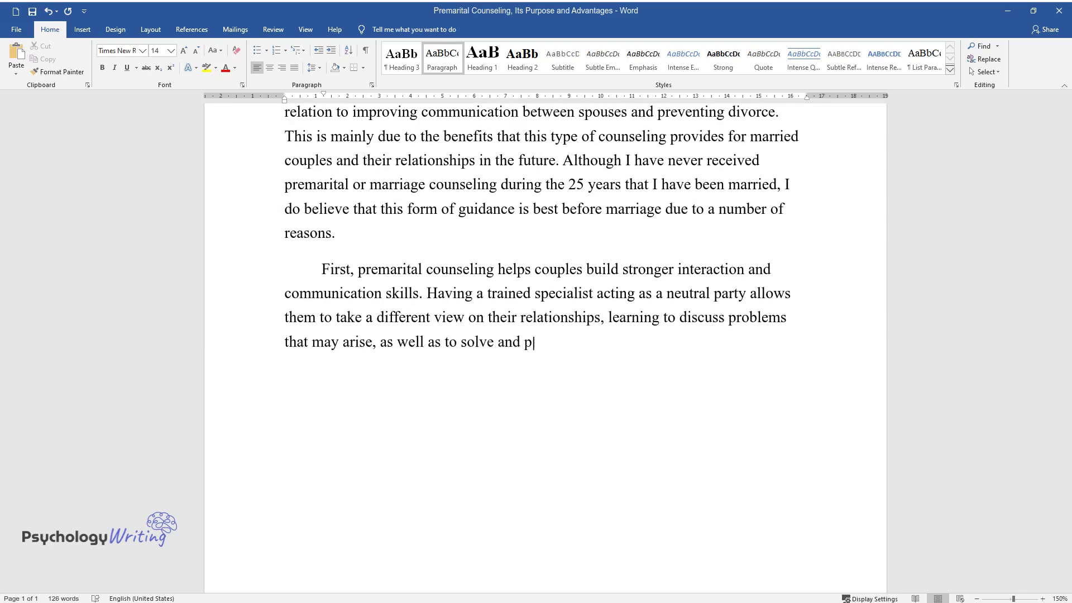
text(revent them. Studies have shown that)
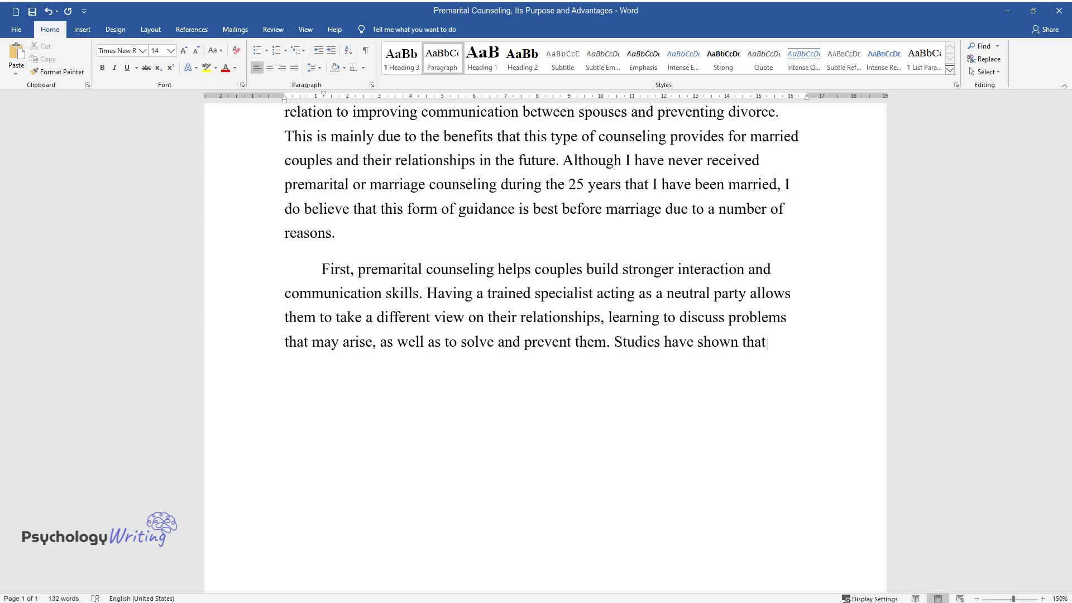
text( premarital counseling can reduce co)
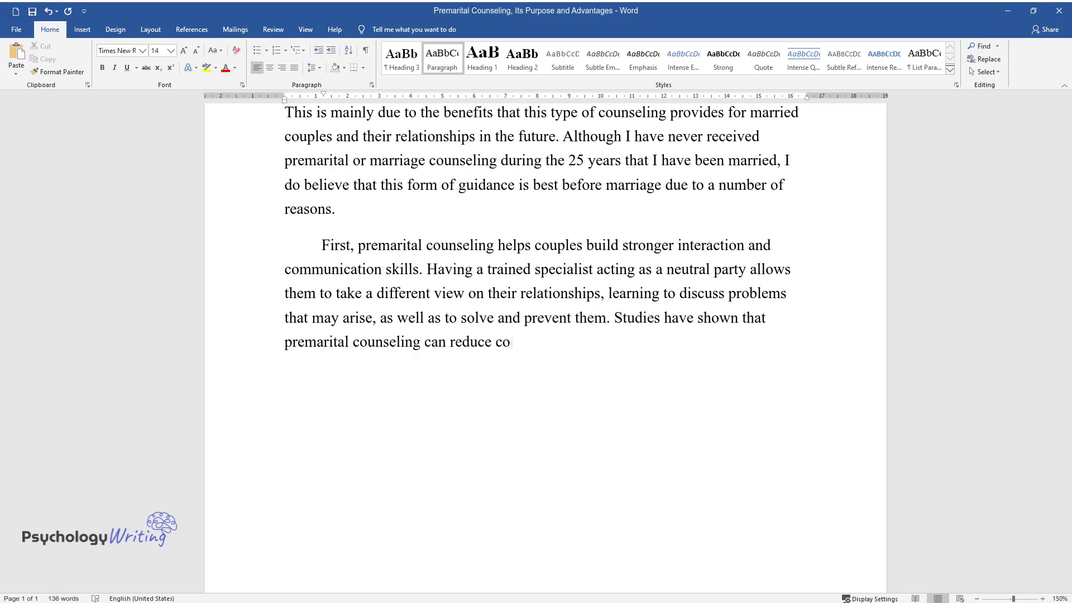
text(uples’ risk of divorce by 30%. Apart from learning to discuss issues that may seem awkward and ina)
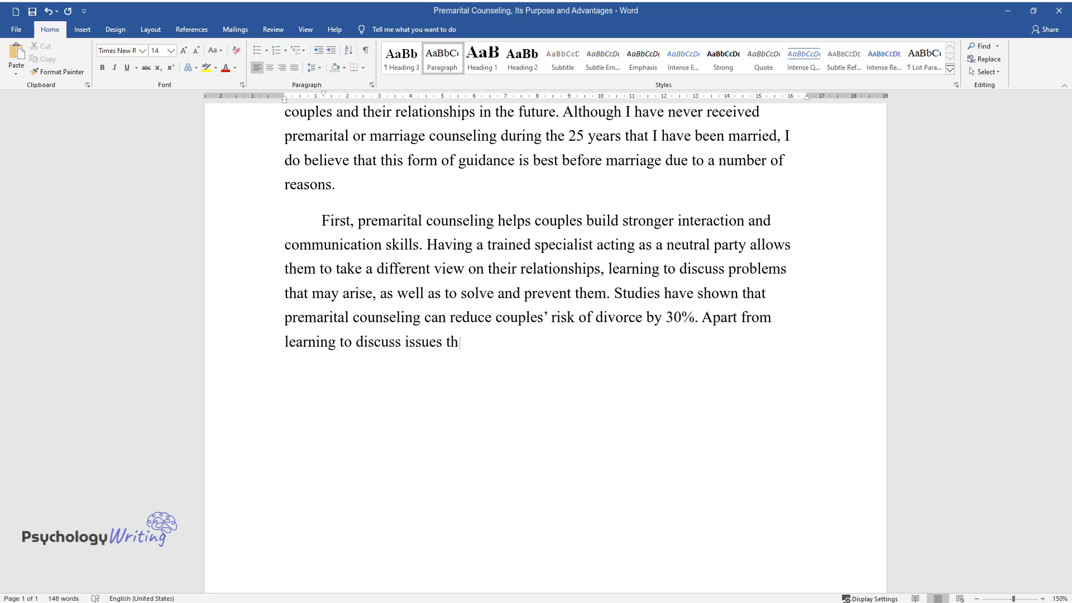
text(ppropriat)
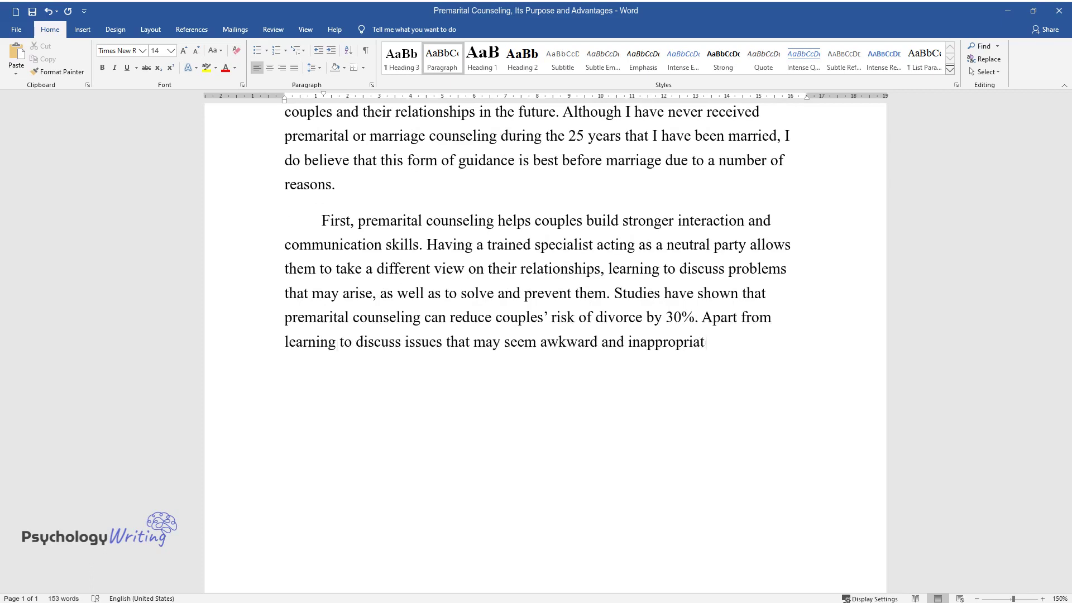
text(e, couples learn to understand each other better and to listen to and r)
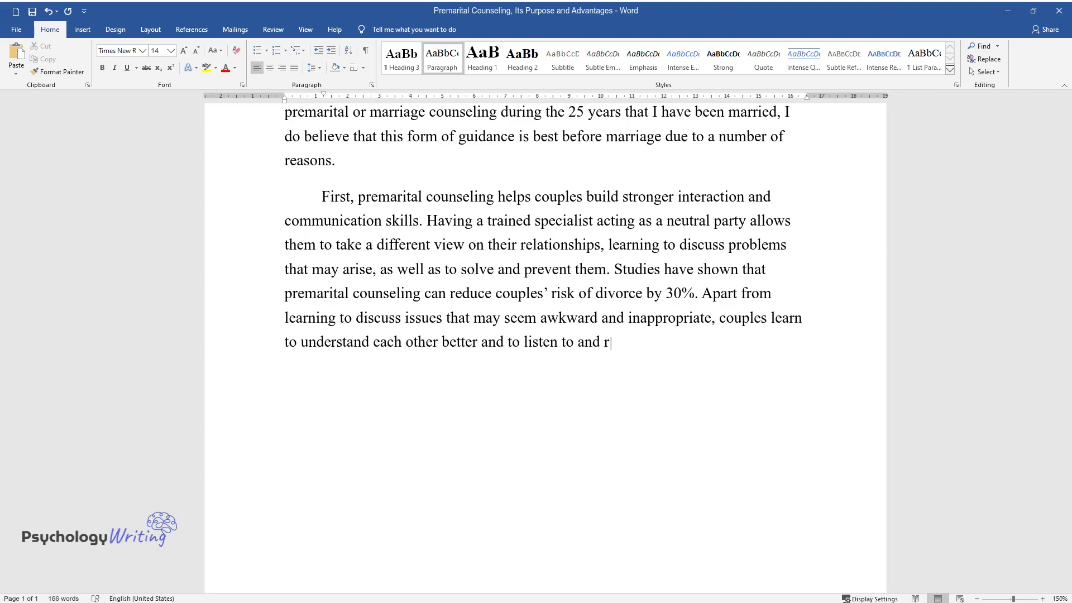
text(ers' opinions and suggestions. Thus,)
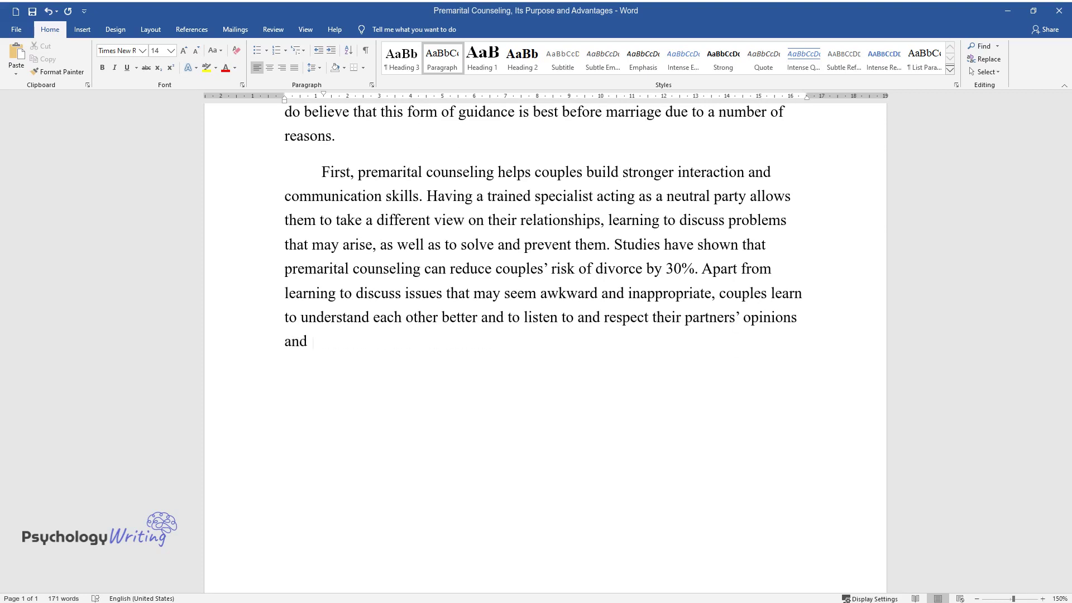
text( the second benef)
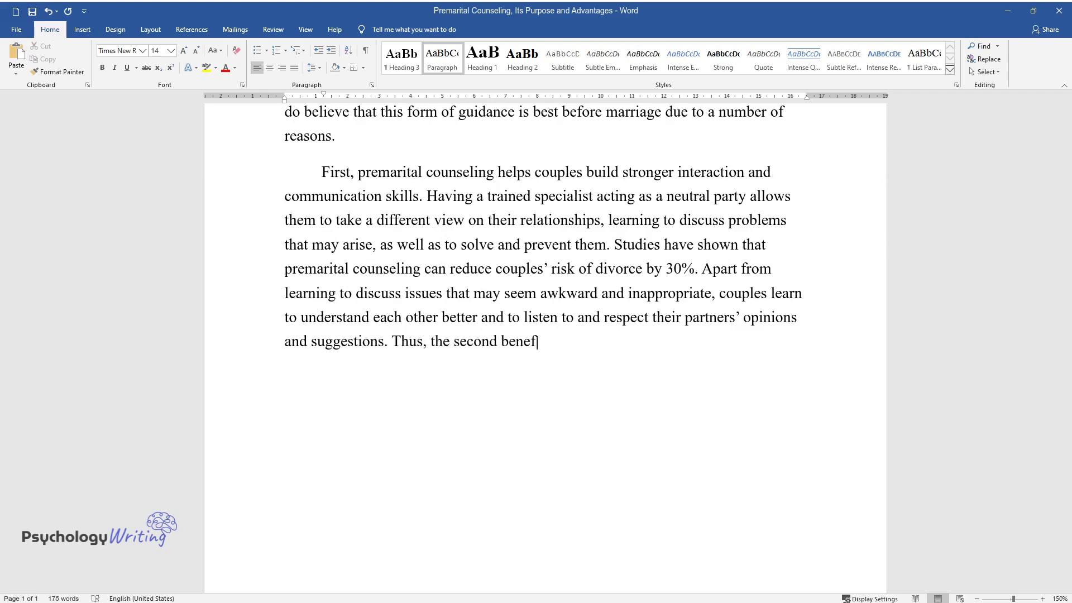
text(it of premarital counseling is the a)
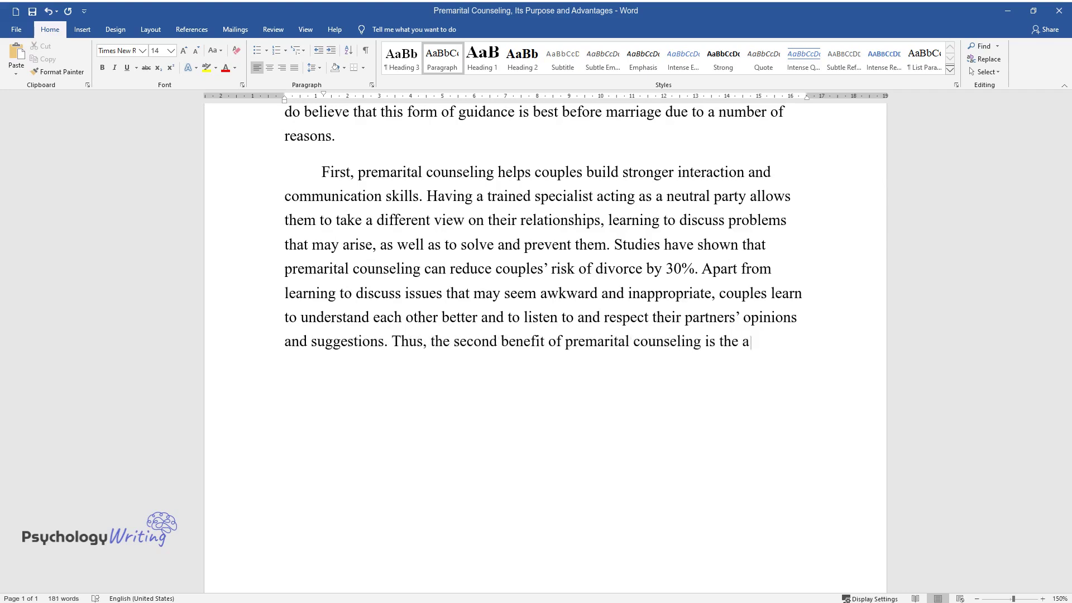
text(bility to address problems )
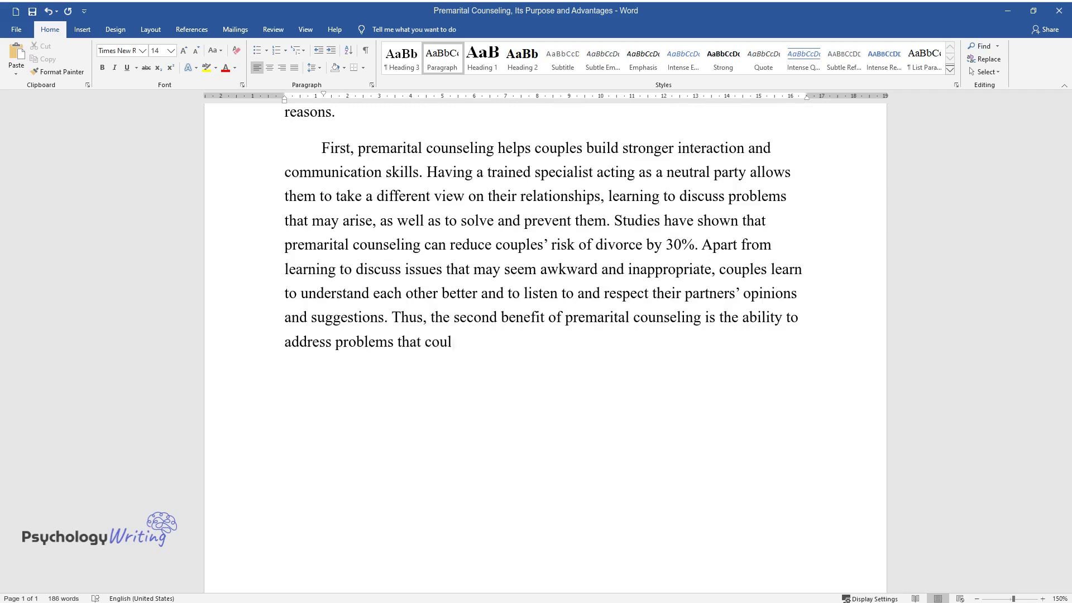
text(that could lead to conflicts or even divorce )
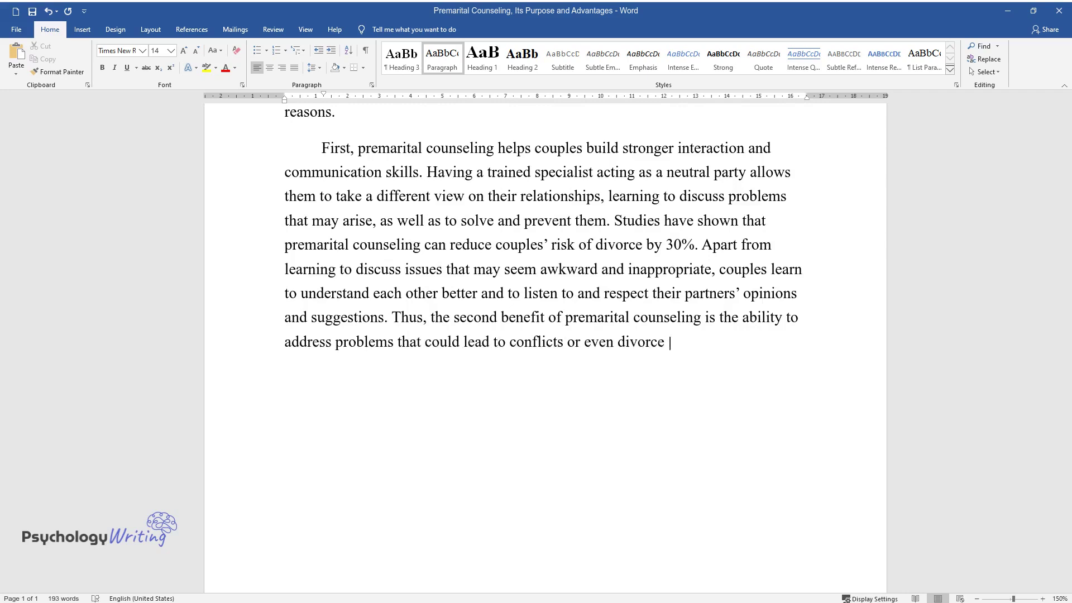
text(before they cause serious damage. It)
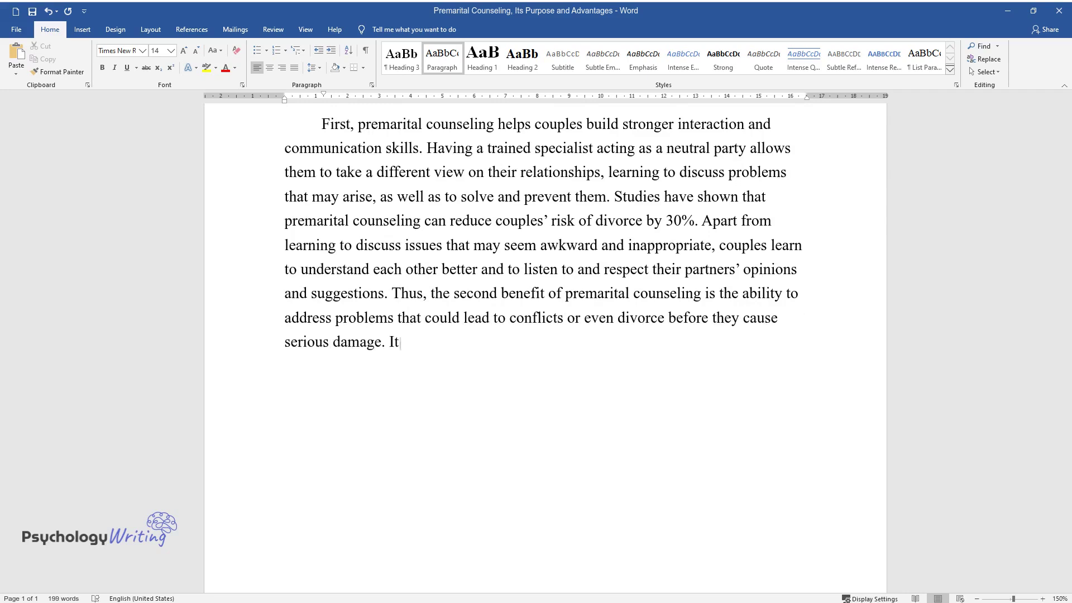
text( is essential, however, that those )
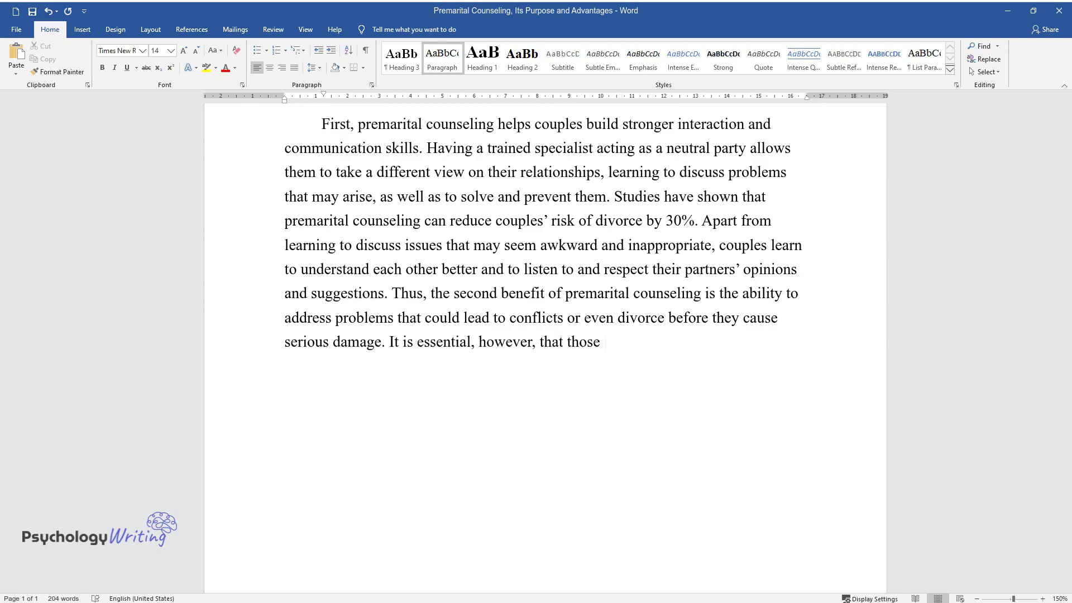
text(entering into marriage are able to b)
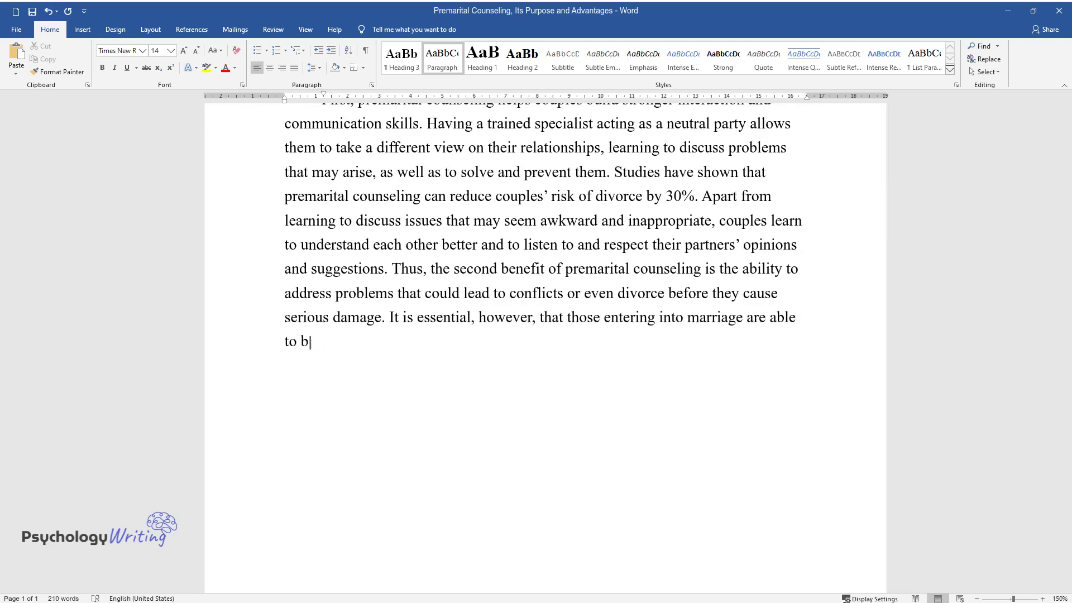
text(e honest with each other while atten)
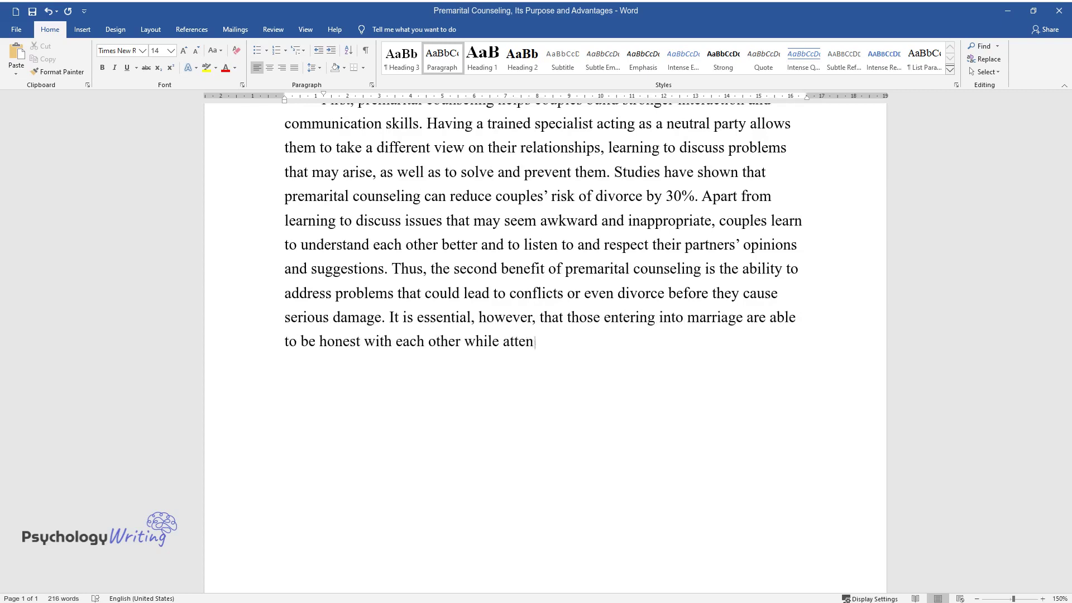
text(ding premarital counseling sessions)
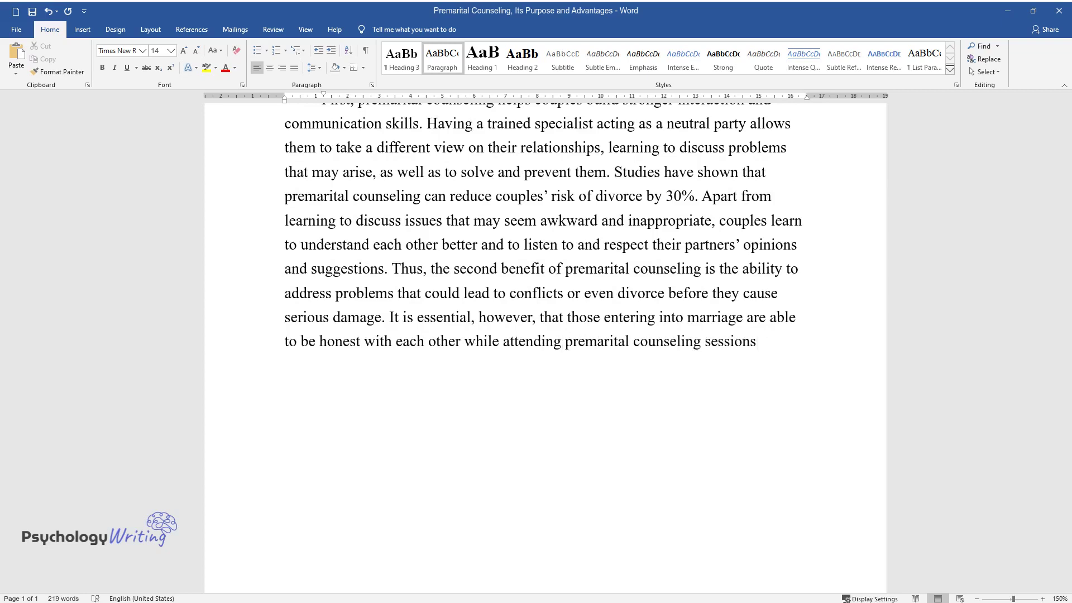
text(, as this is the only way to get all)
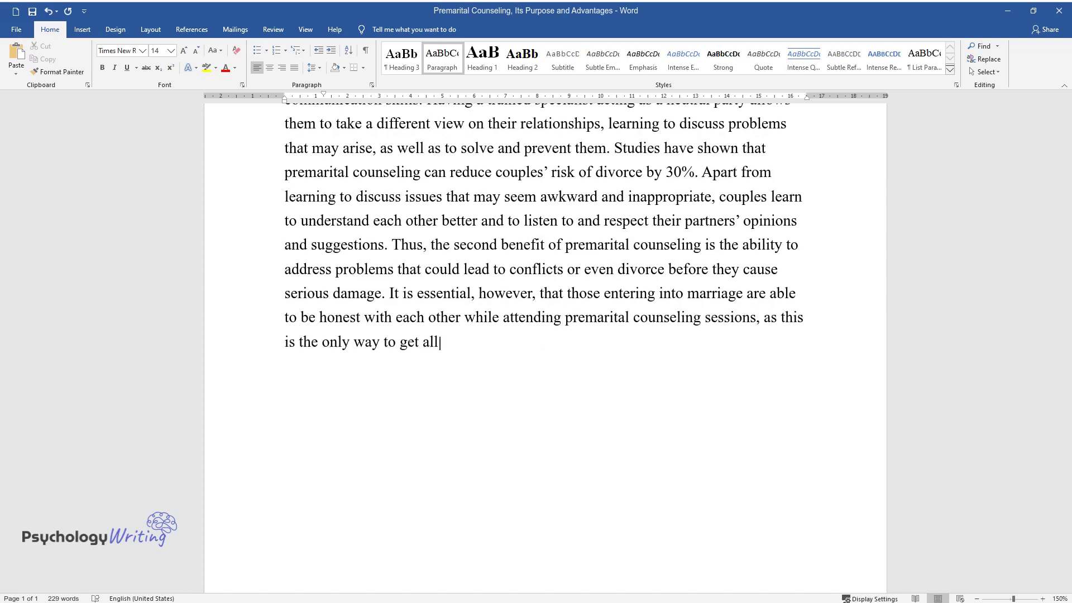
text( the benefits of this practice.)
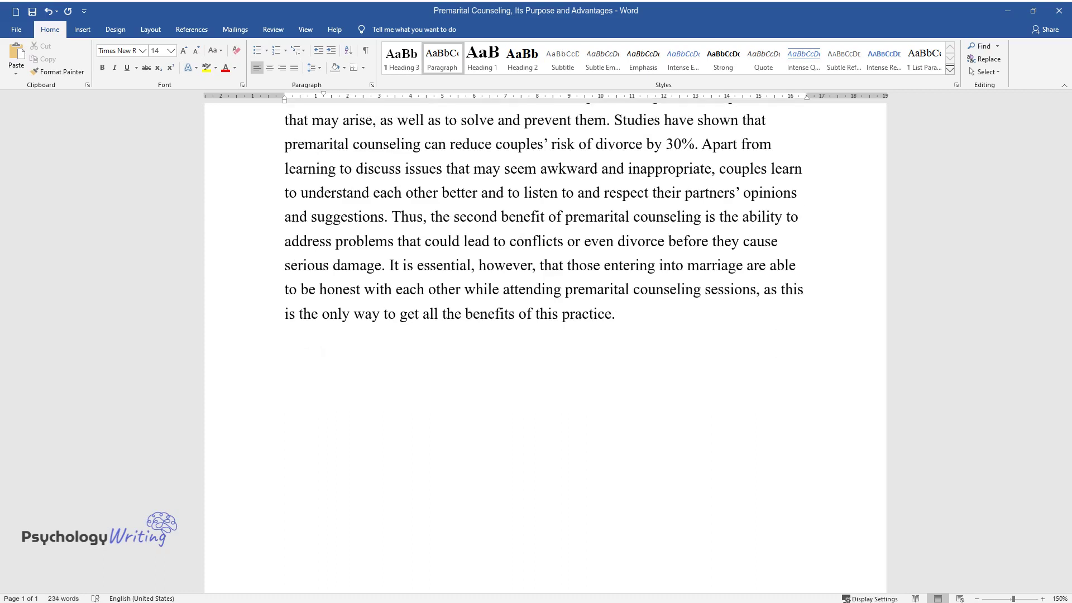
text(Another major adva)
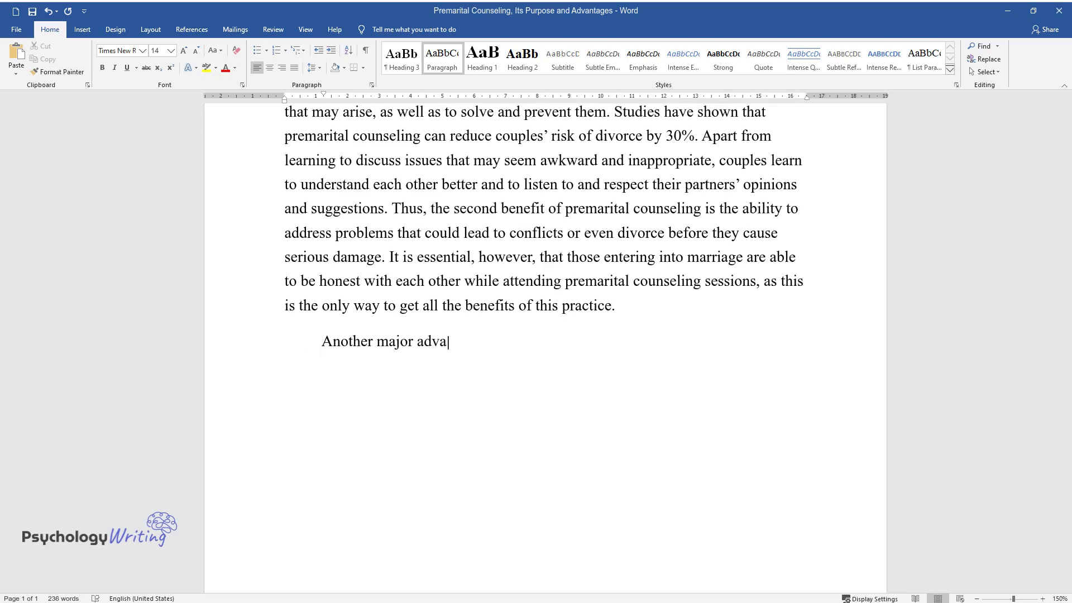
text(ntage why couples can benefit most fr)
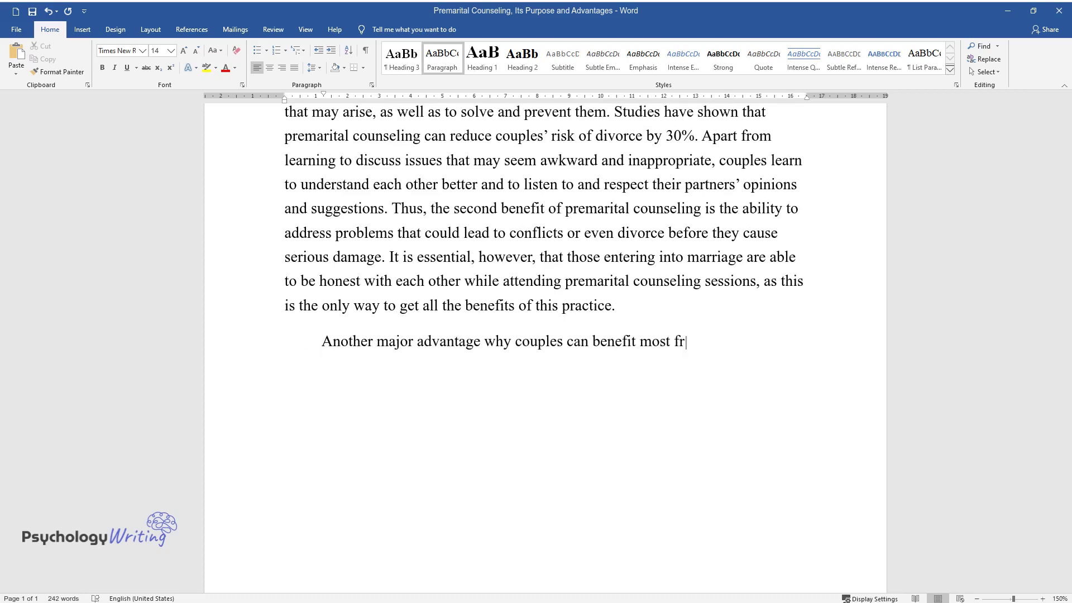
text(om premarital counseling is the fact)
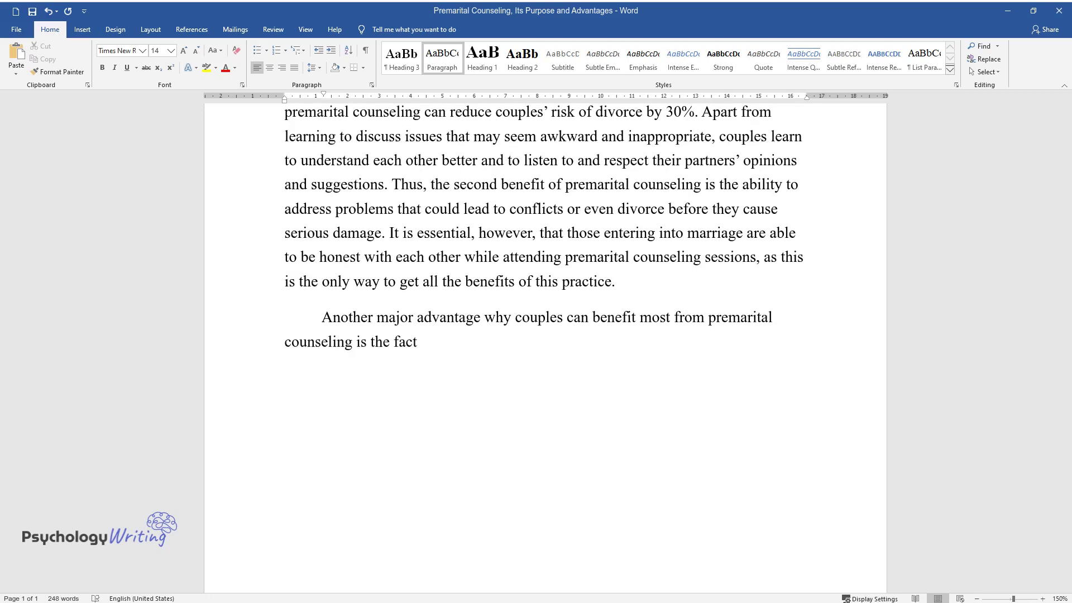
text( that they can discover more about the)
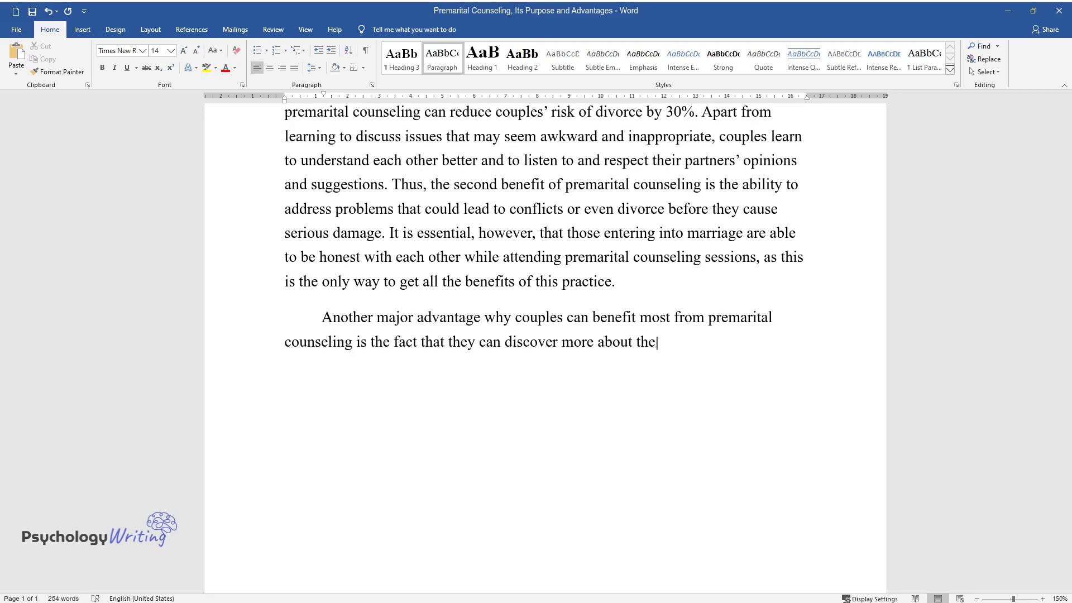
text(mselves and their partners. Some may )
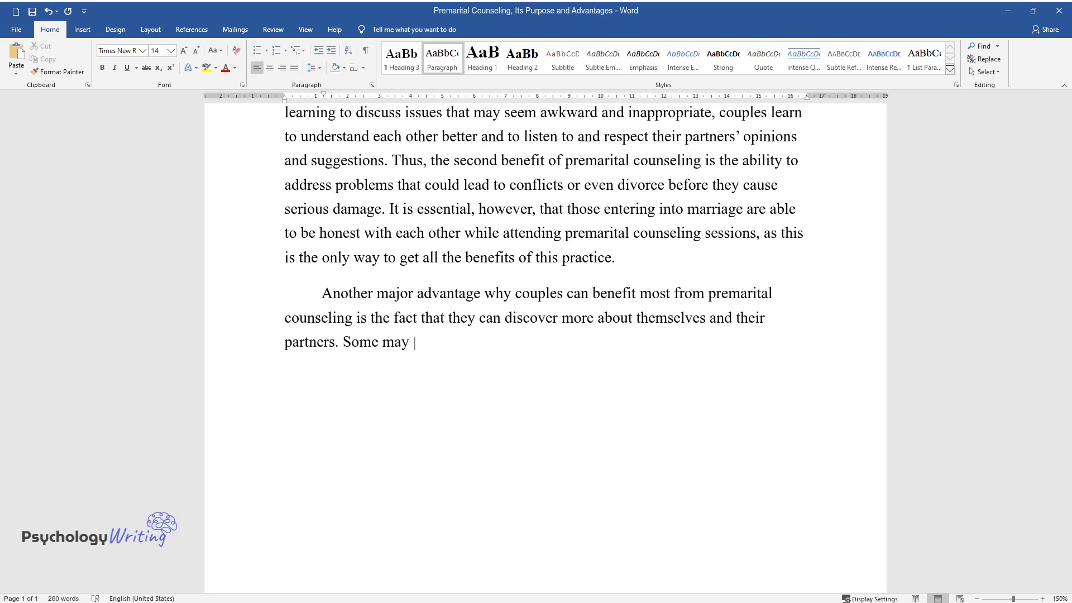
text(argue that learning new things about)
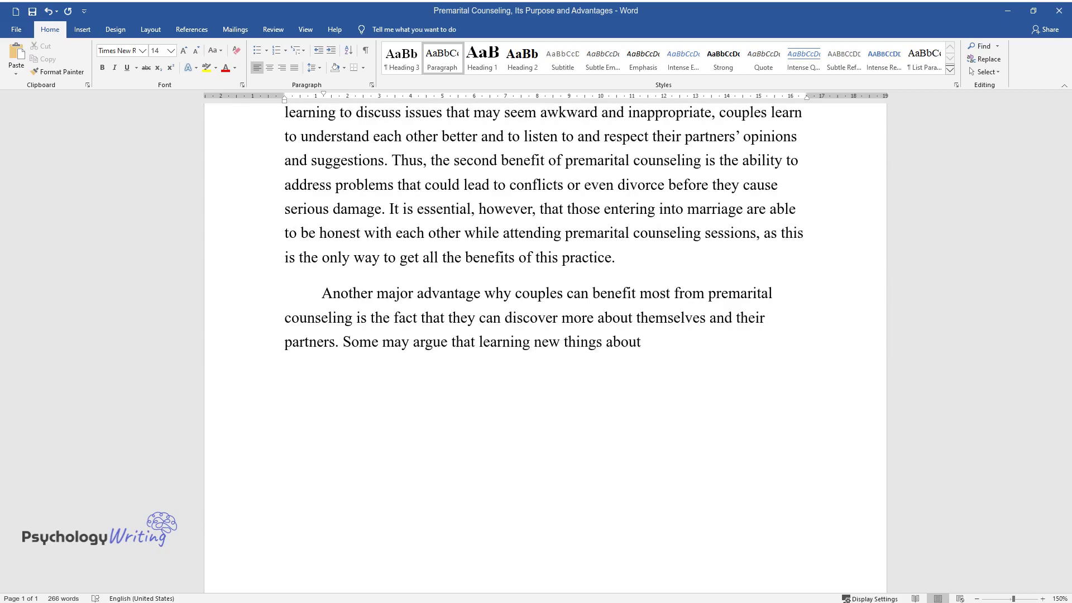
text( one’s spouse is a part of marriage, but I beli)
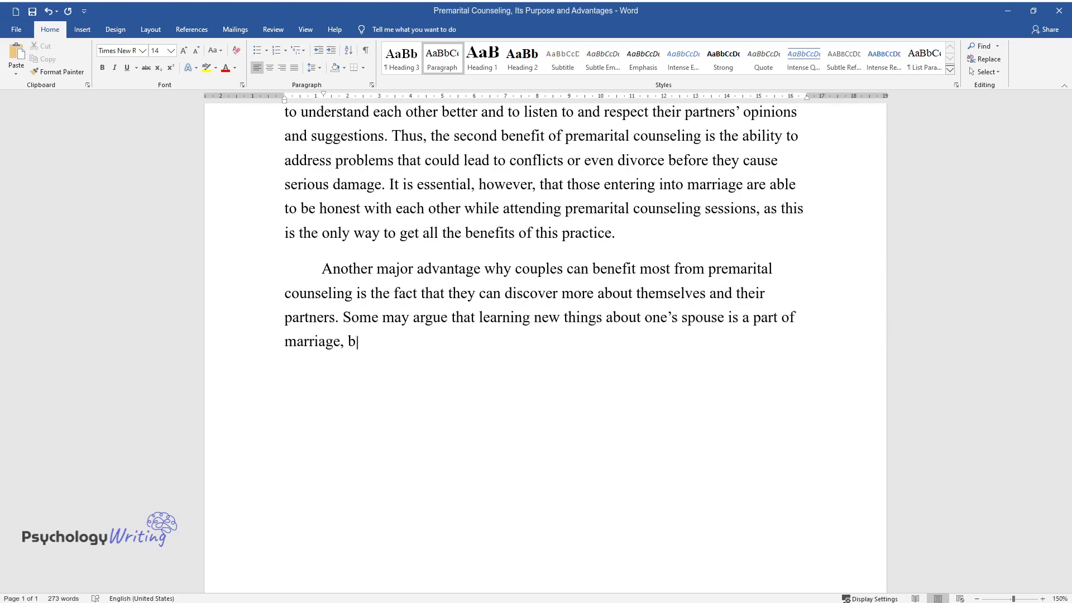
text(eve that some issues should )
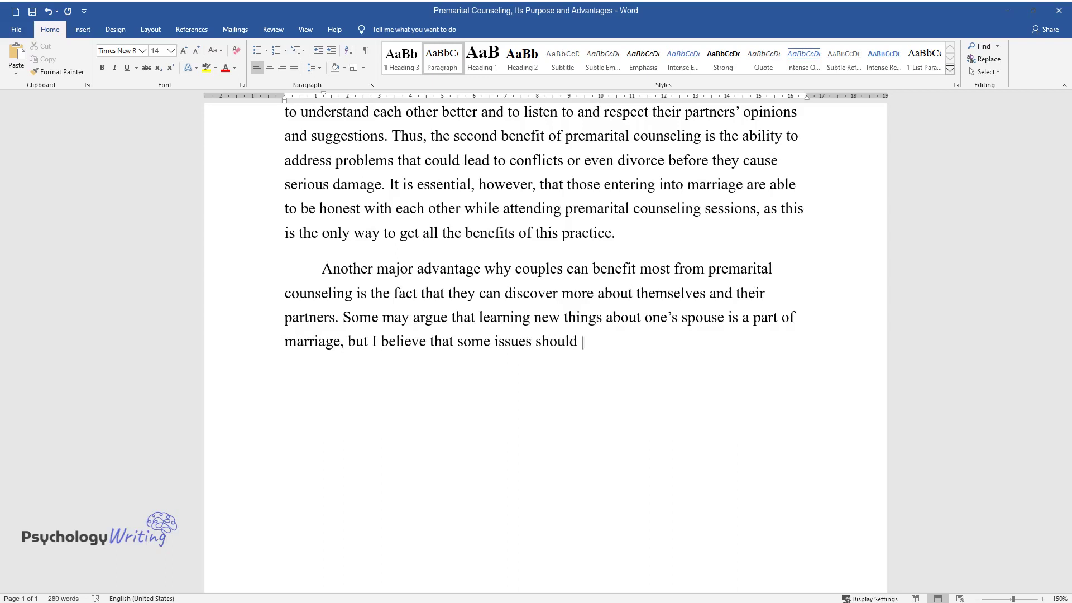
text(be discussed before people decide to get marri)
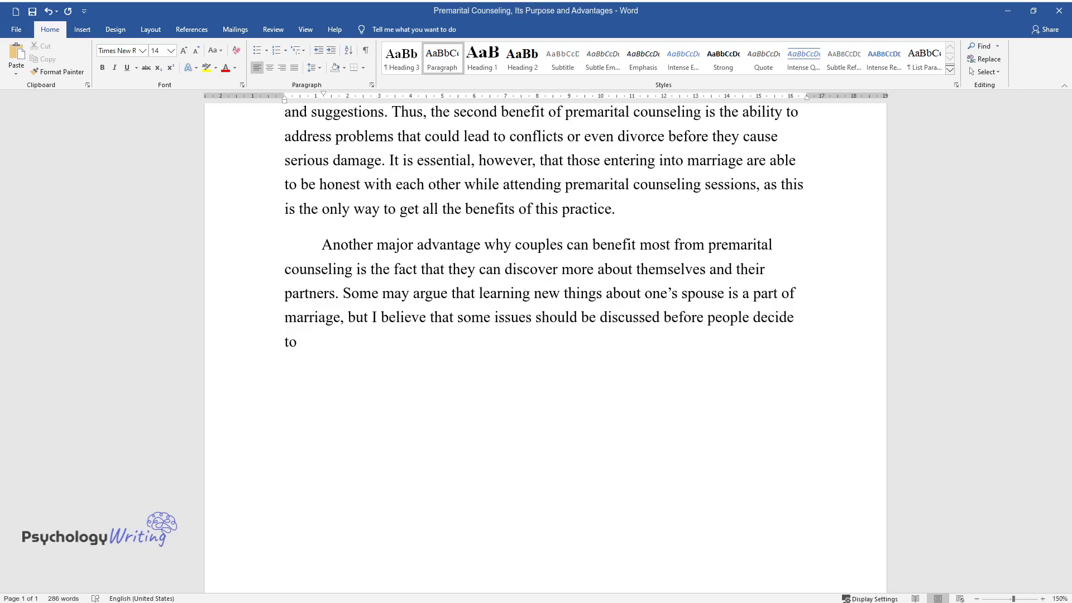
text(ed. This involves a wide ran)
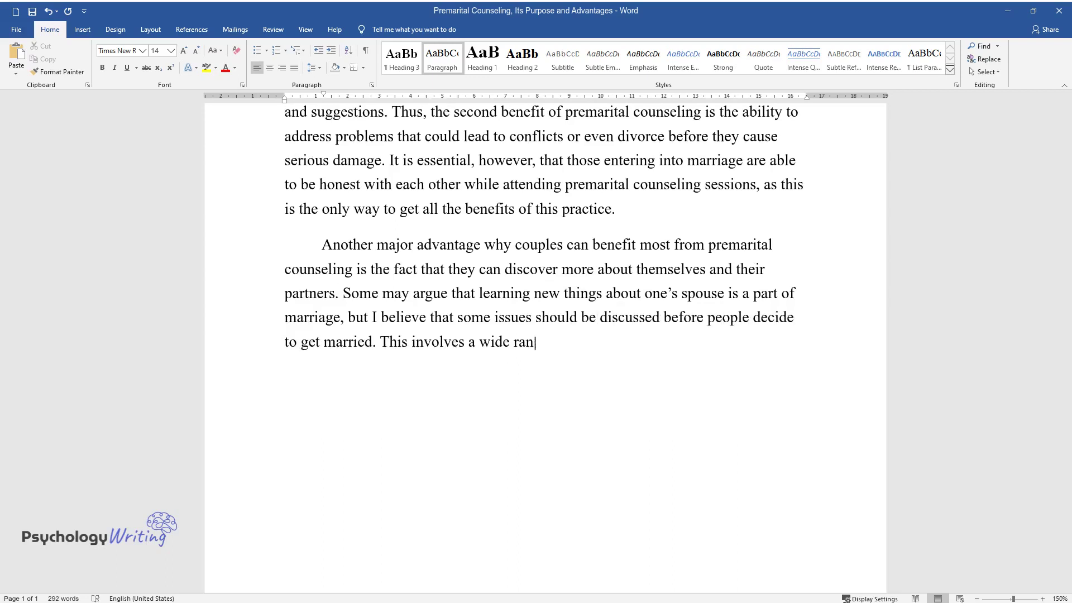
text(ge of topics, from more serious ones,)
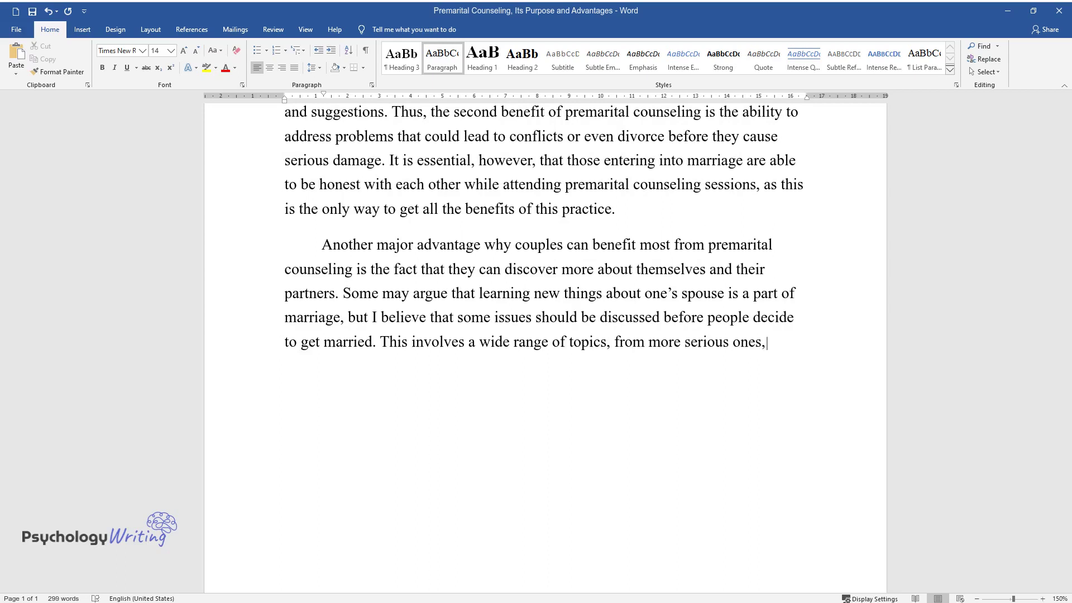
text( such as children and budget issues,)
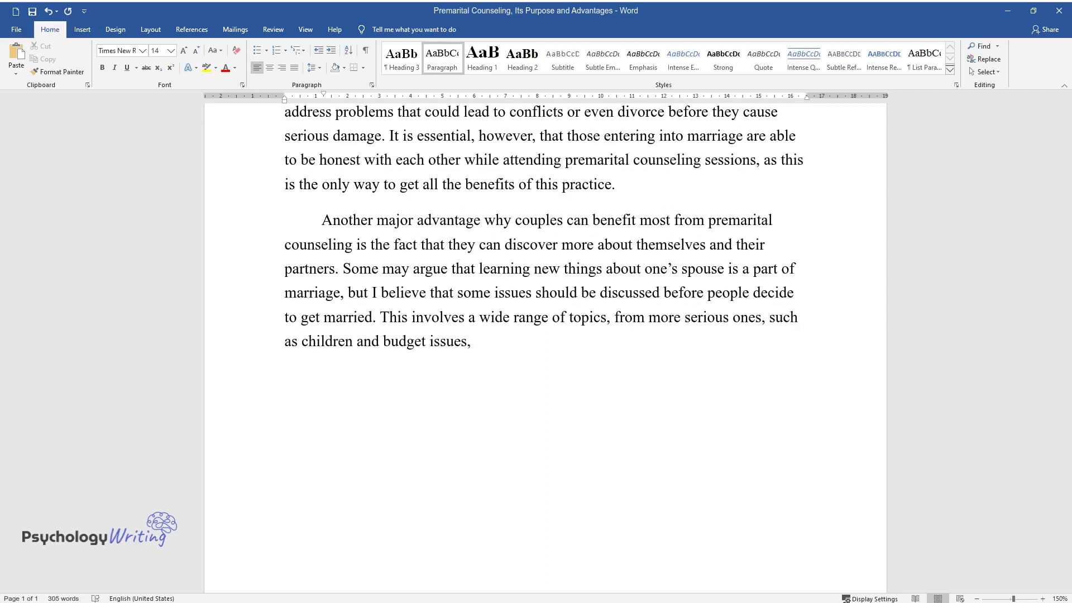
text( to those that may seem less significa)
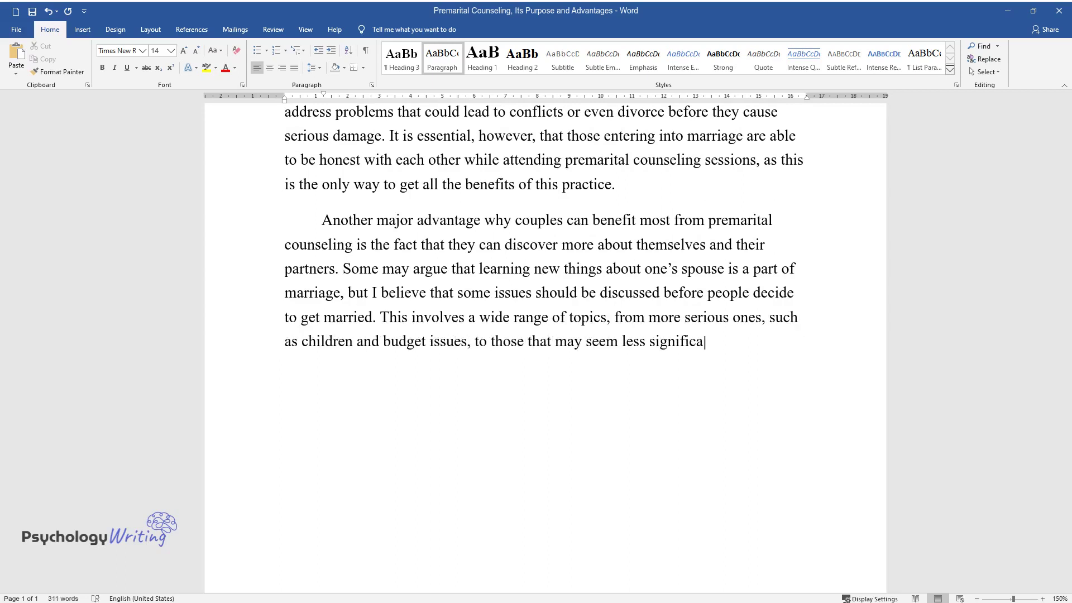
text(nt, such as division regarding househ)
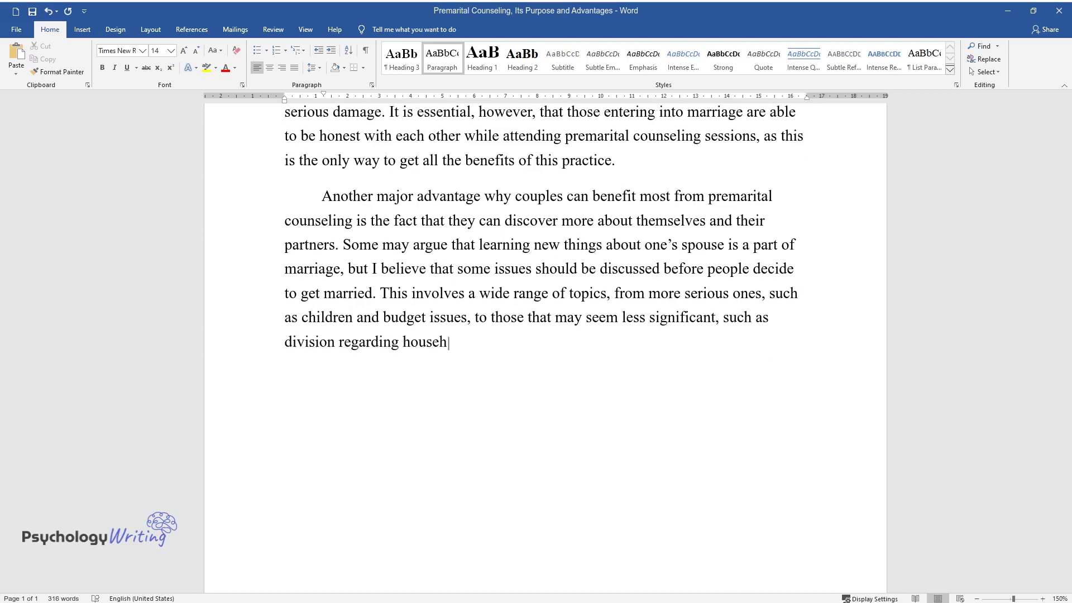
text(old chores and caring for a pet. I think that if two pe)
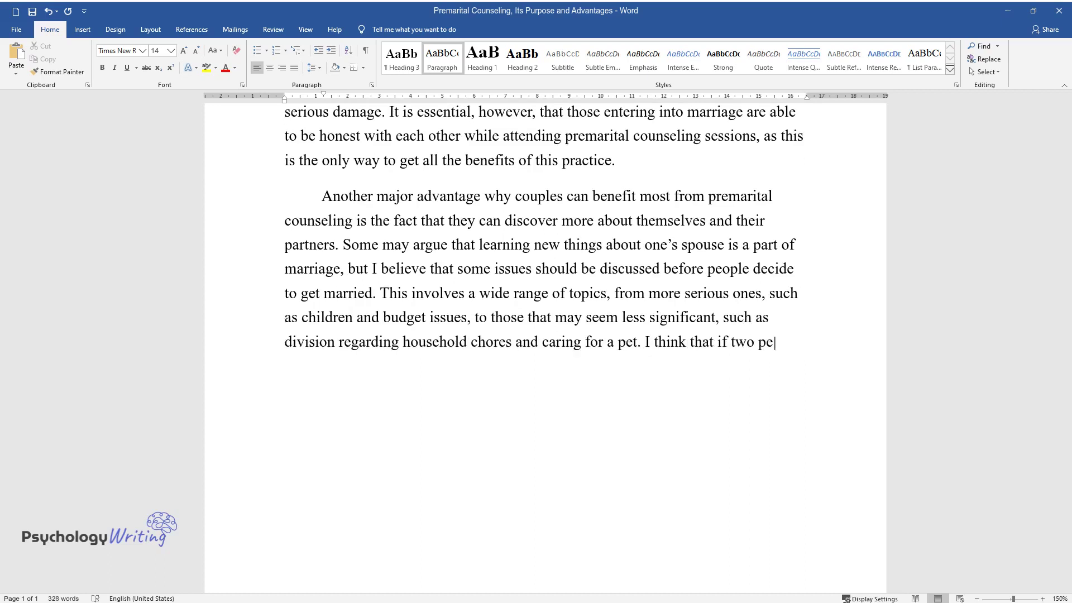
text(ople are considering getting married,)
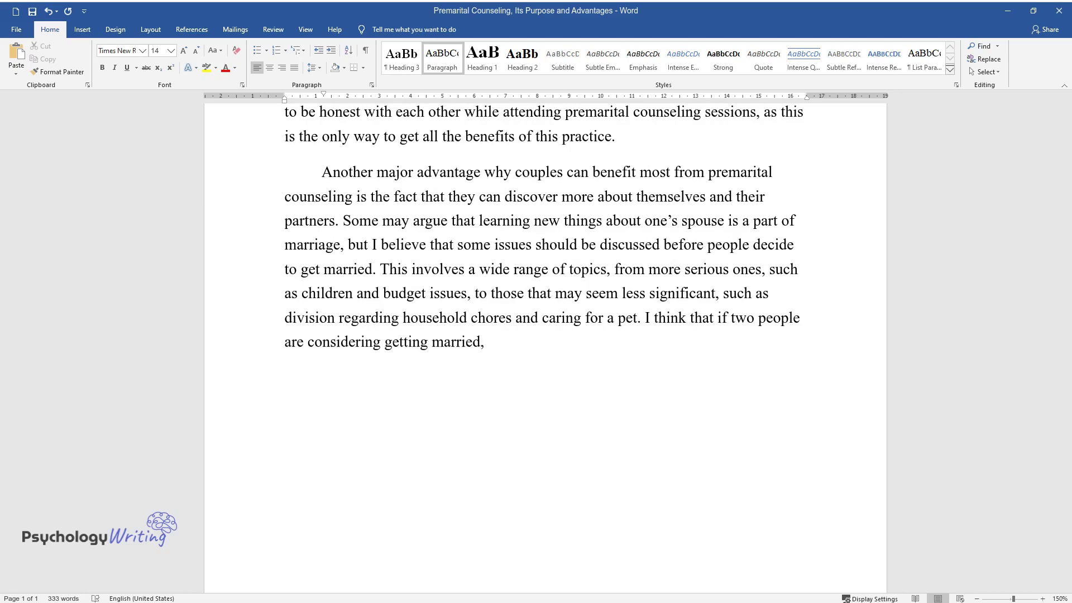
text( they should make sure they feel comfo)
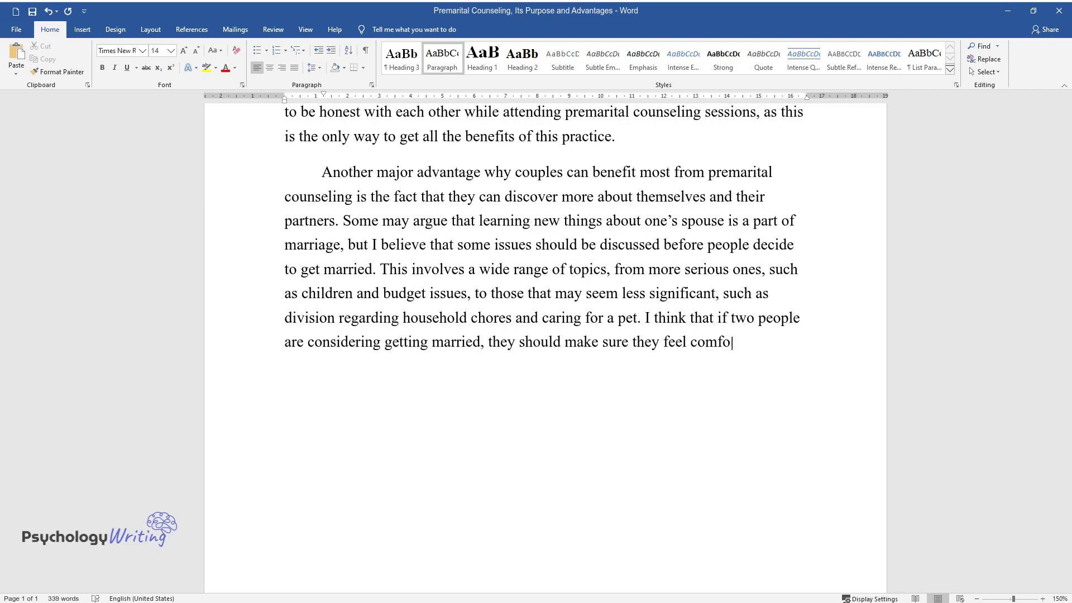
text(rtable when discussing issues like that.)
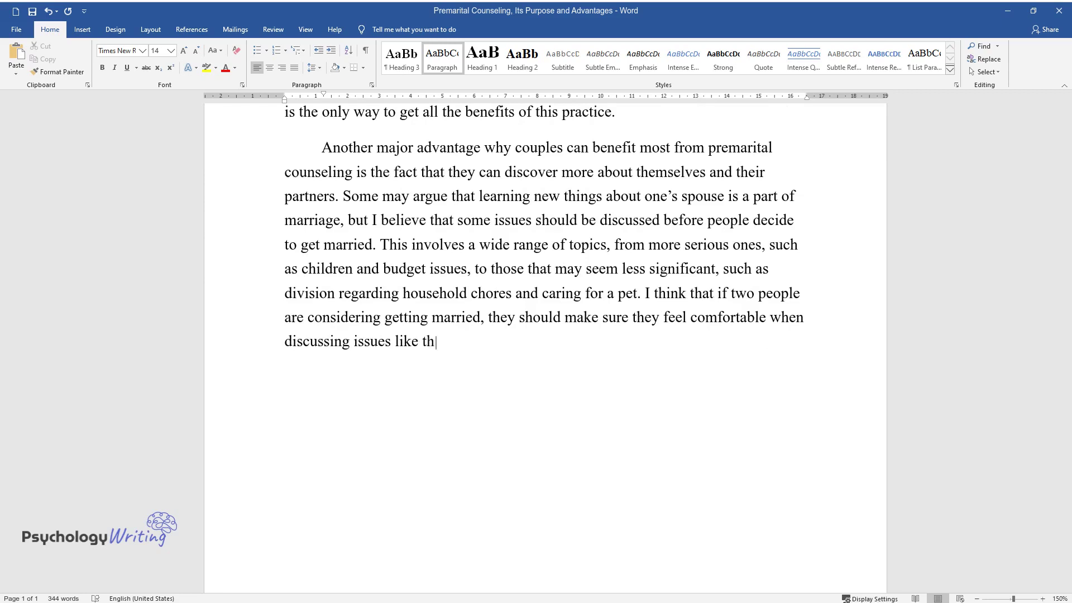
Step: Close the 'Another major advantage' paragraph at 'discussing issues like that.' and begin a new paragraph
key(Return)
Step: Type the expectations-and-boundaries paragraph ending 'what they consider unacceptable.' and begin a new paragraph
text(Pre)
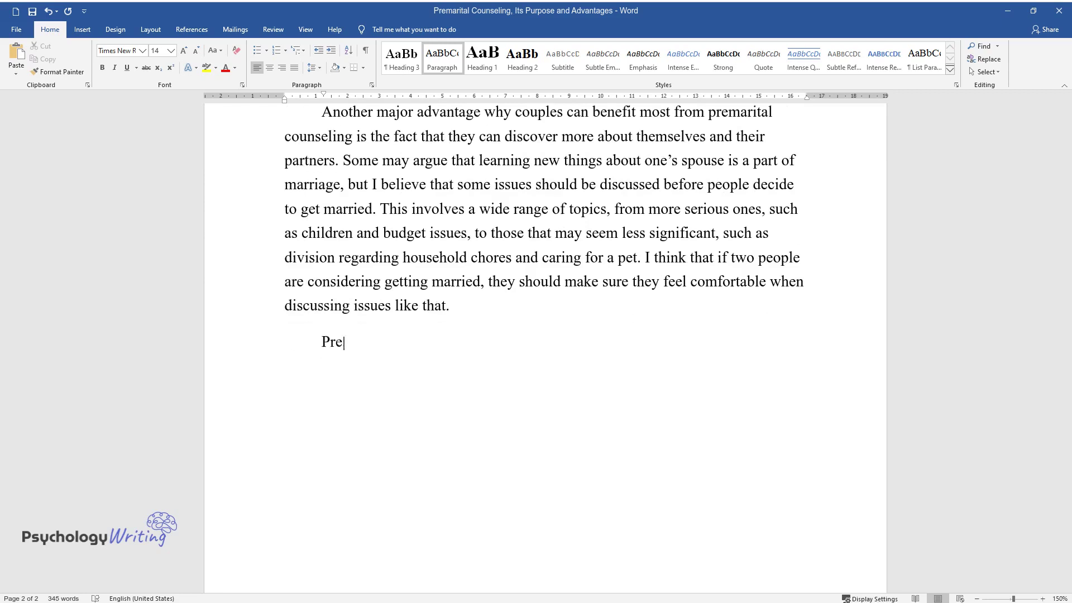
text(marital counseling is also extremel)
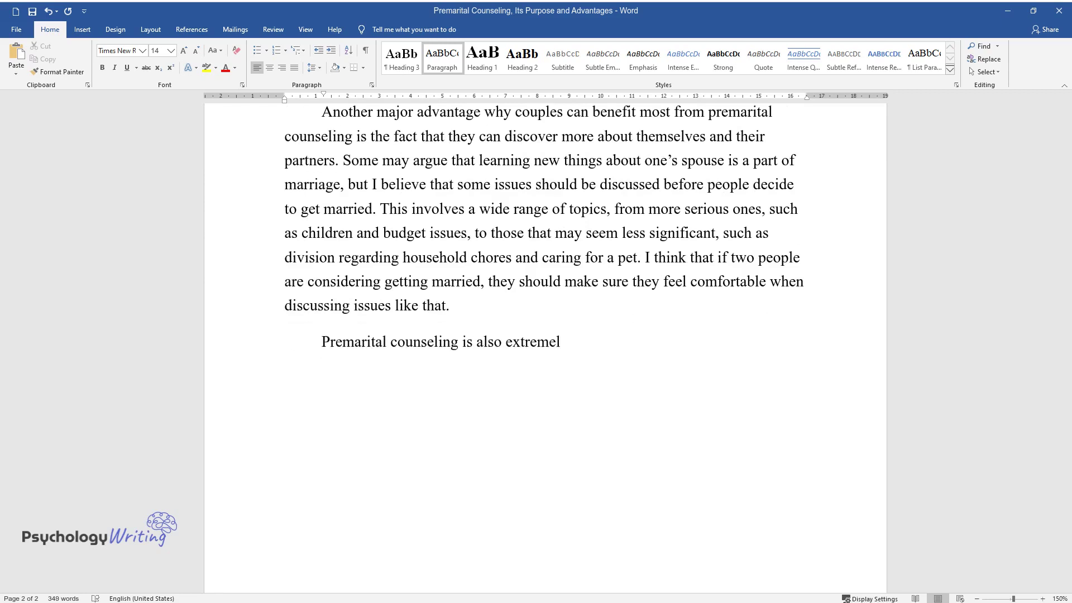
text(y beneficial in terms of setting cl)
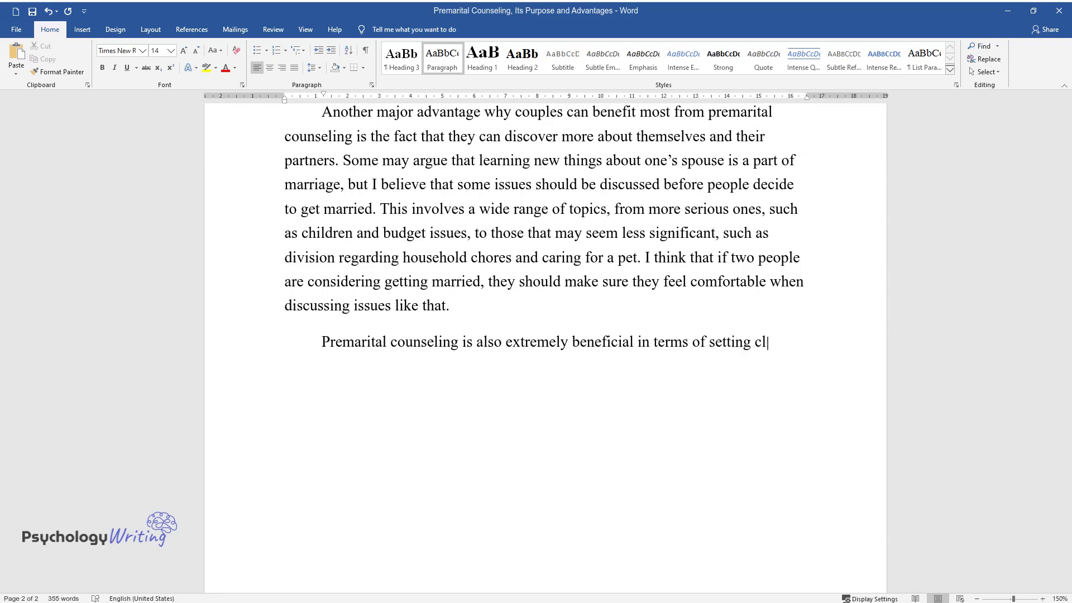
text(ear expectations in marriage. Peopl)
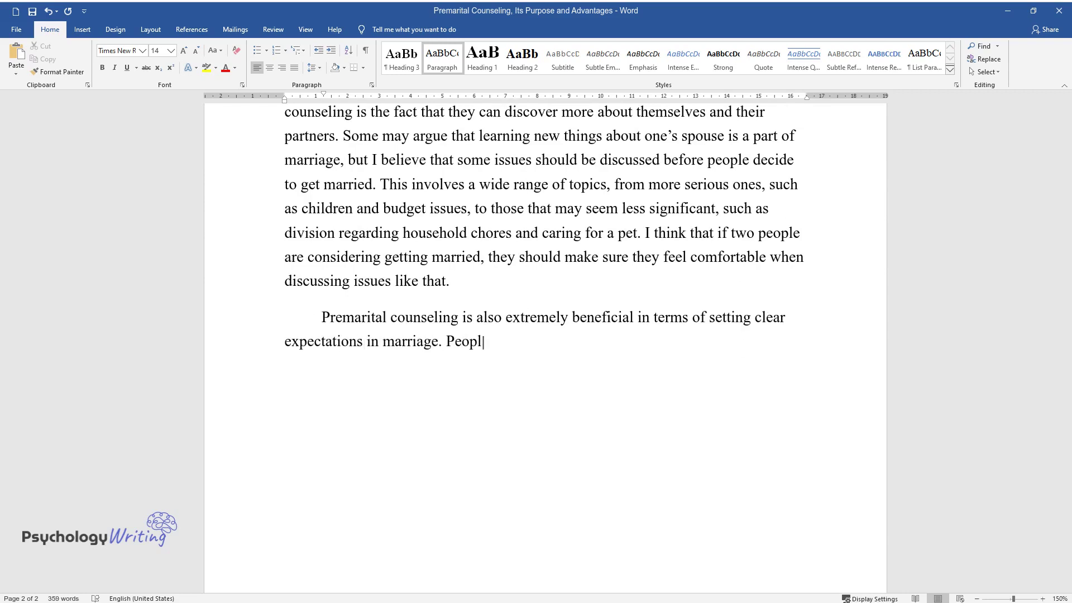
text(e often get disappointed when they d)
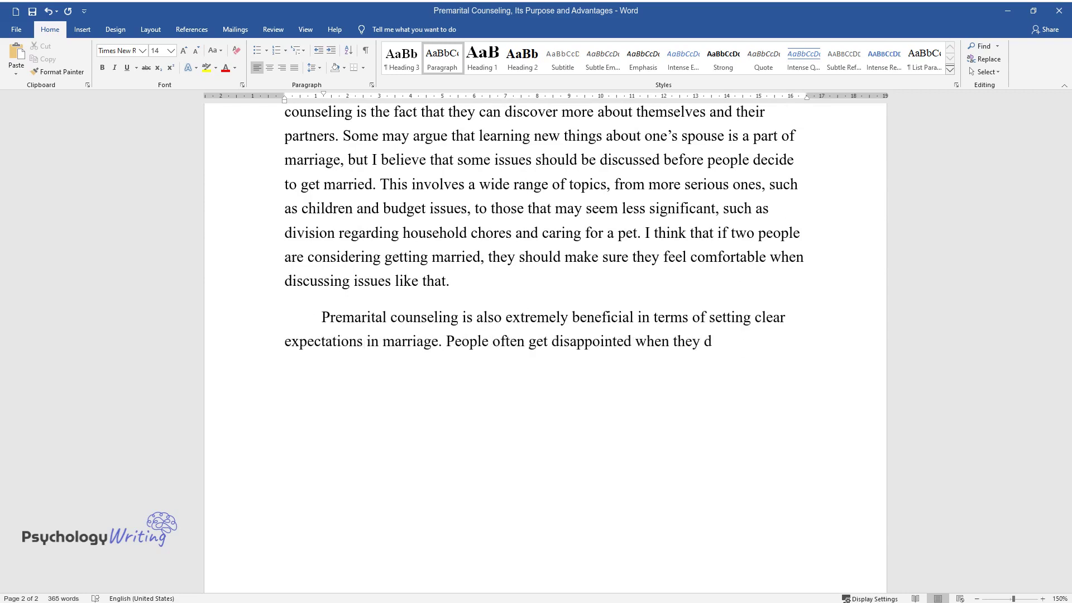
text(iscover that some of their goals or)
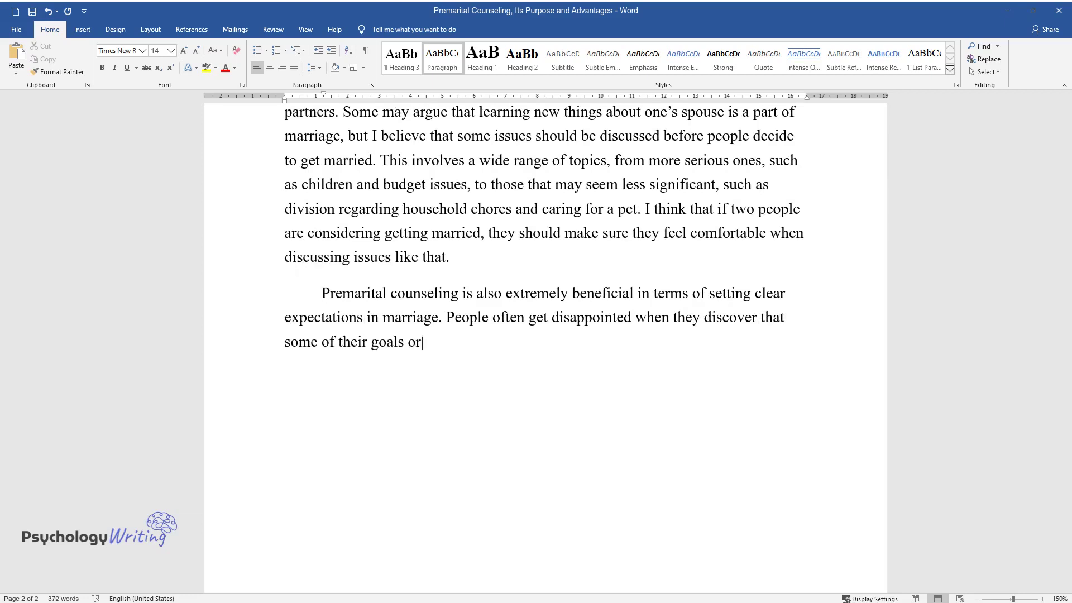
text( dreams for the future are not shar)
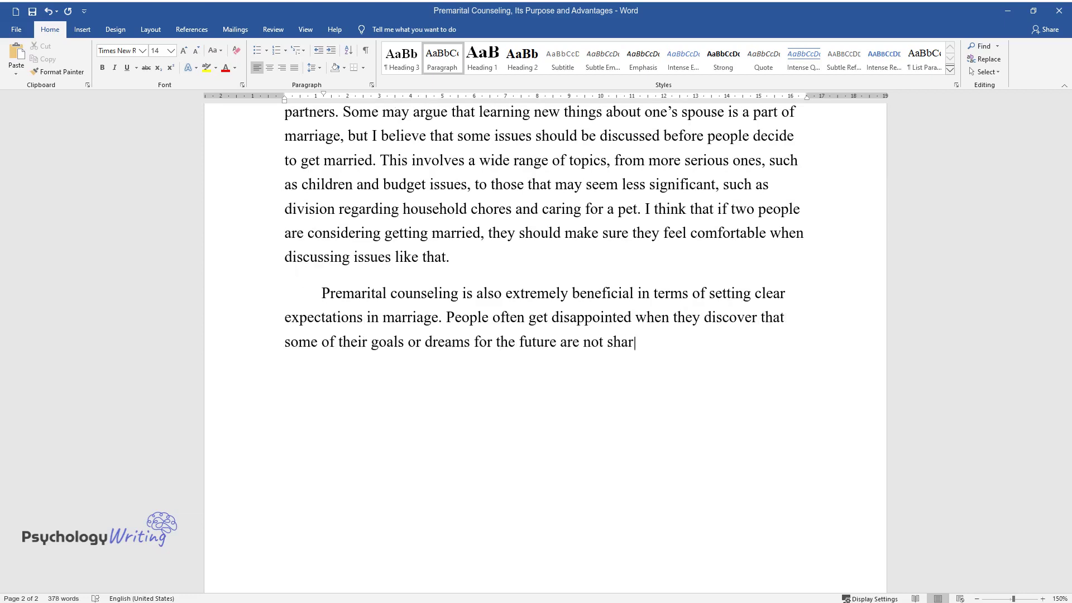
text(ed or supported by their partners. Marriages have been ruined)
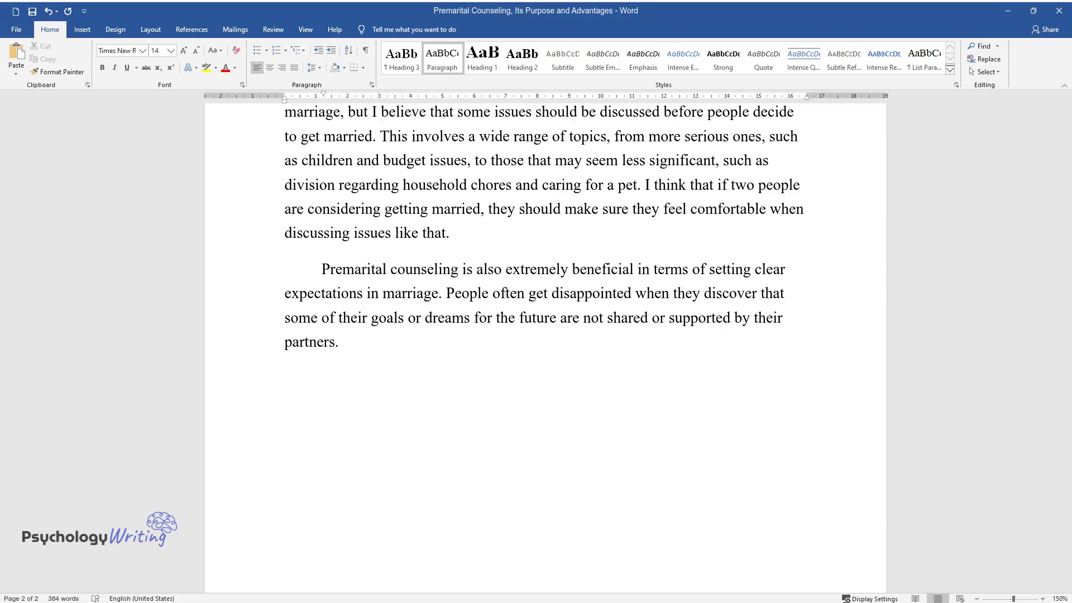
text( by partn)
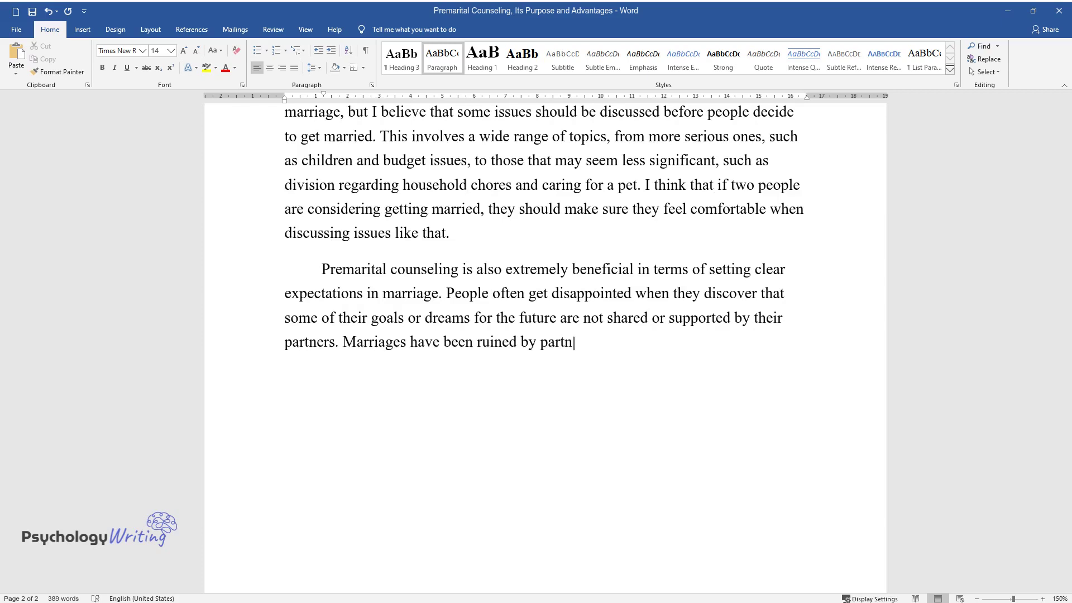
text(ers' inability to adapt or renegoti)
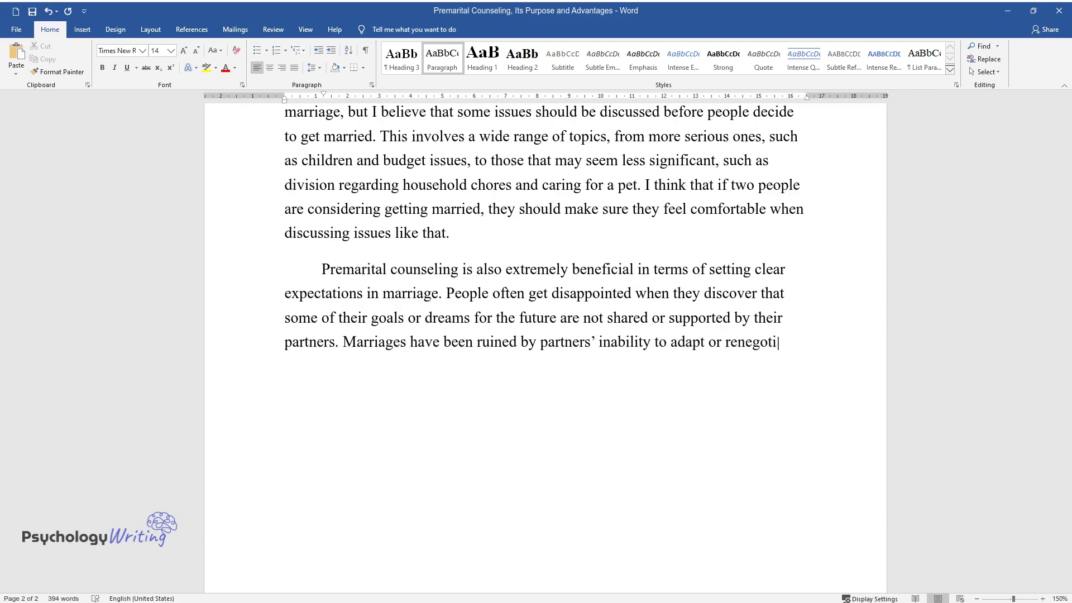
text(ate their goals and eventually achi)
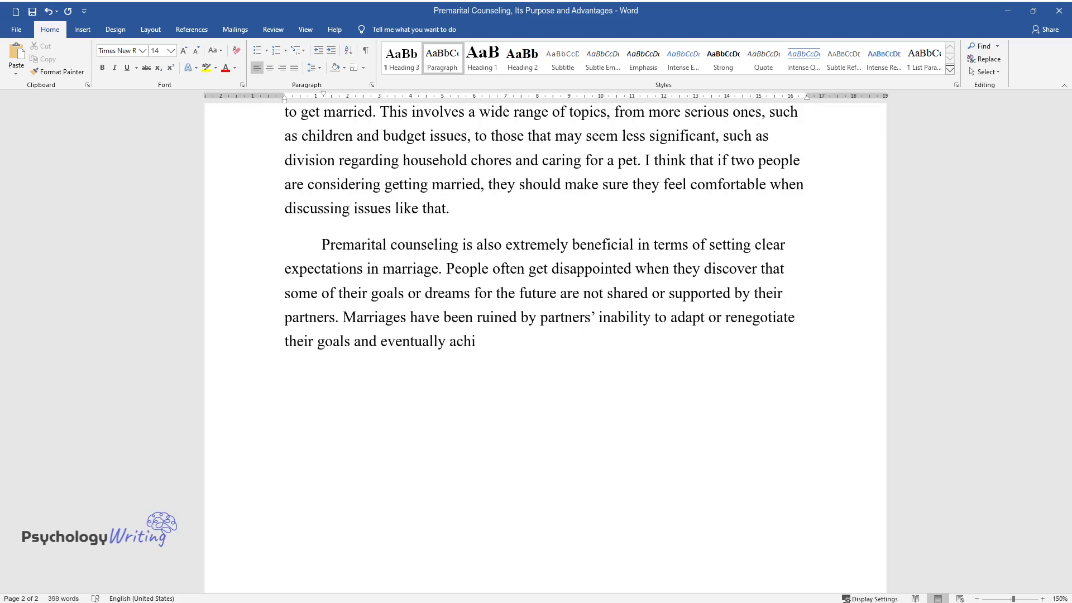
text(eve their dreams. When this happens)
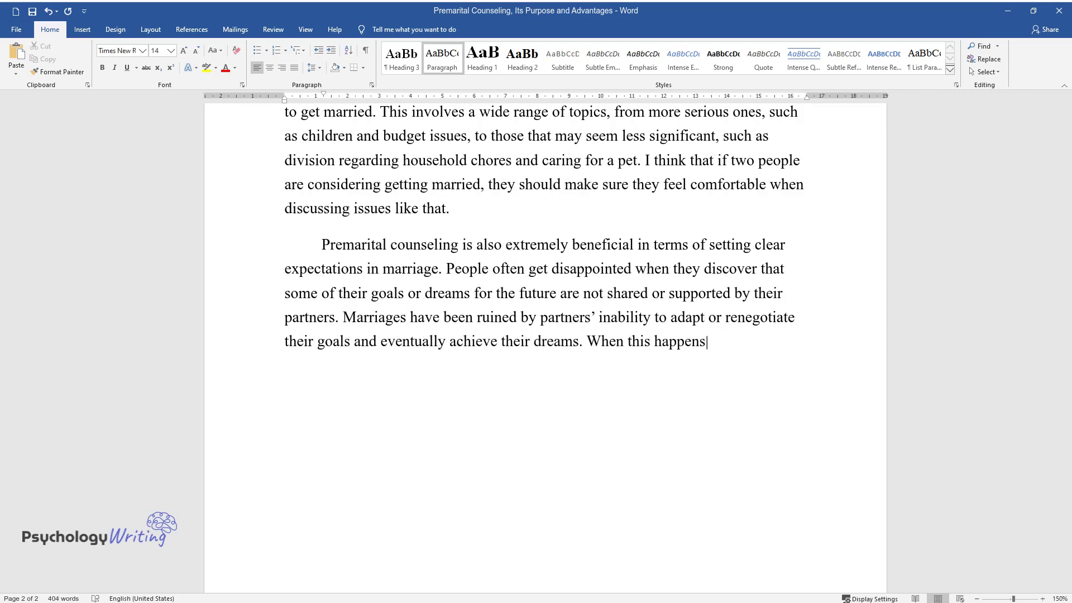
text(, resentment in marriage increases,)
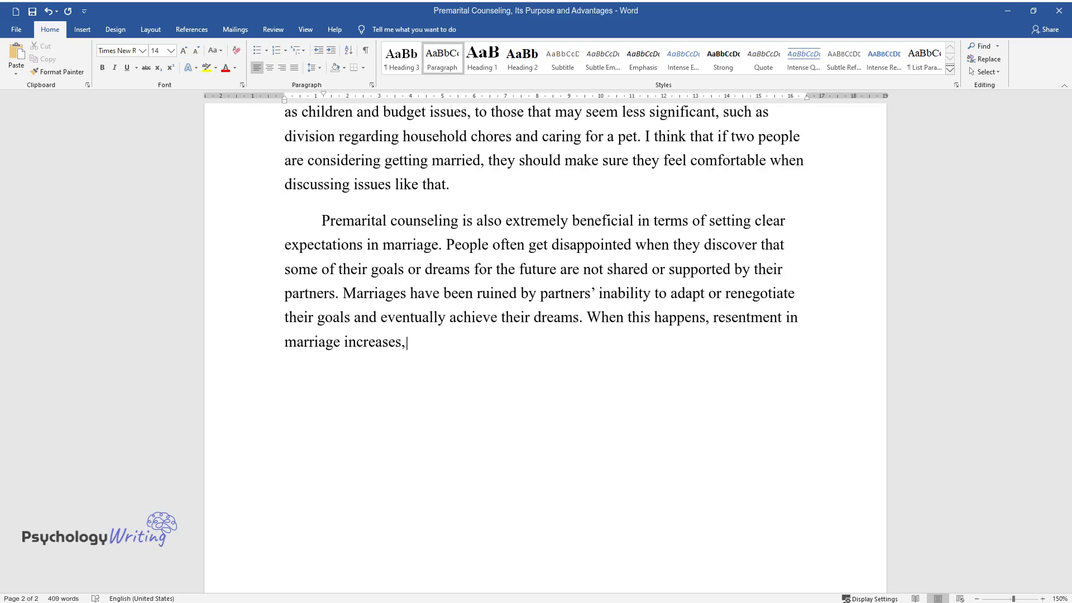
text( couples begin to argue too much, b)
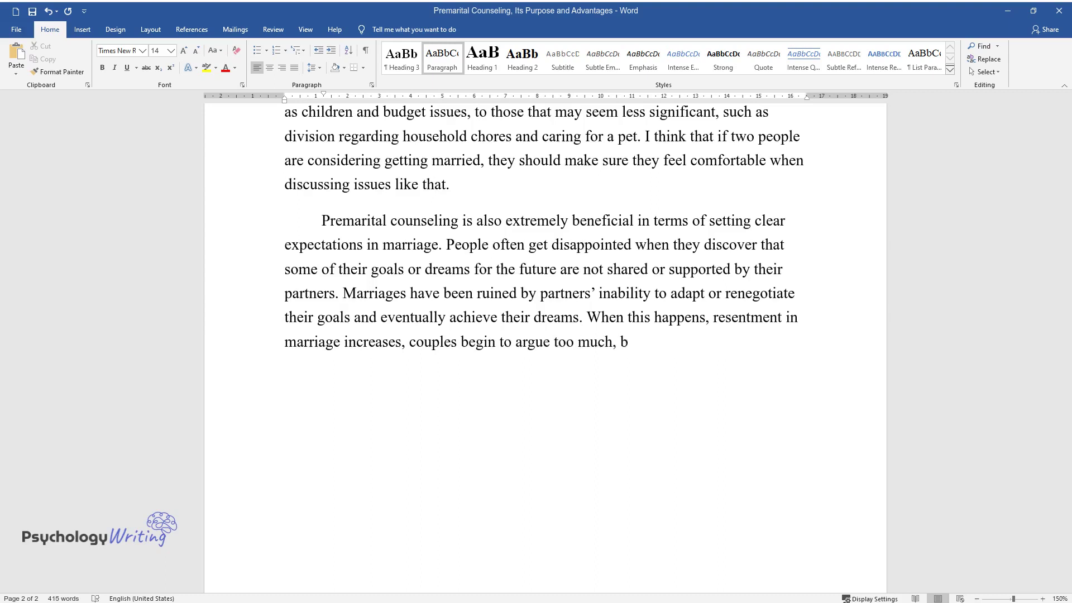
text(ecome unhappy, and may even decide to separa)
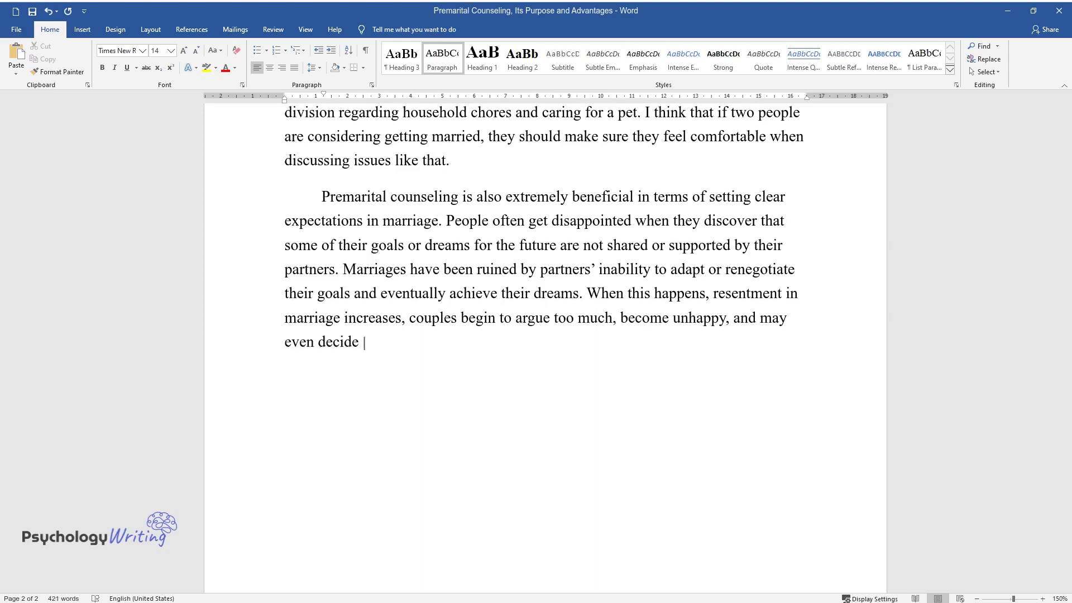
text(te. In order to avoid that, it is important to discuss both co)
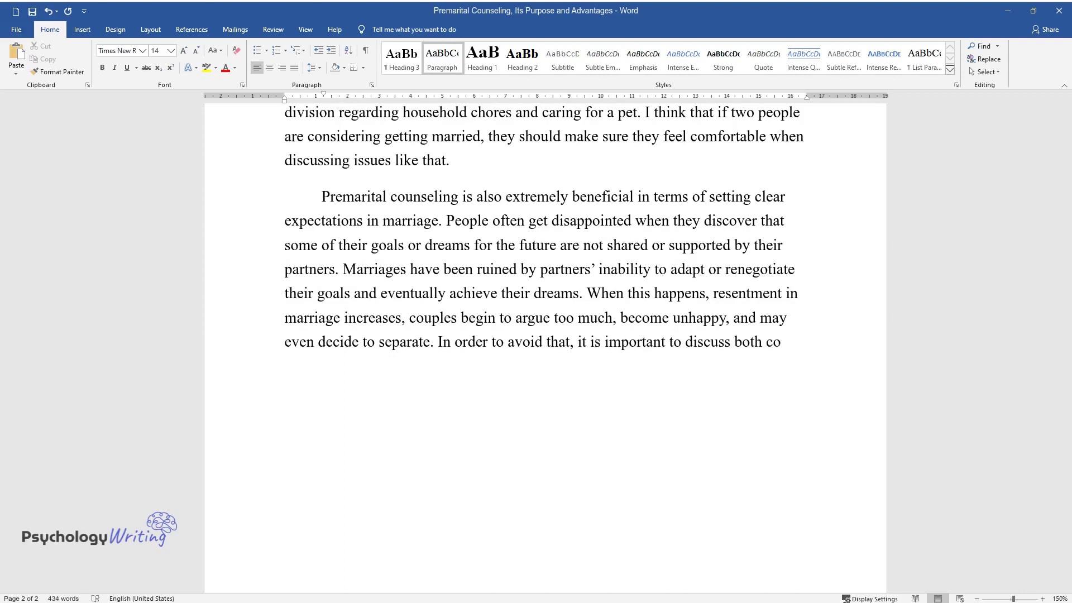
text(mmon and individual expectations wi)
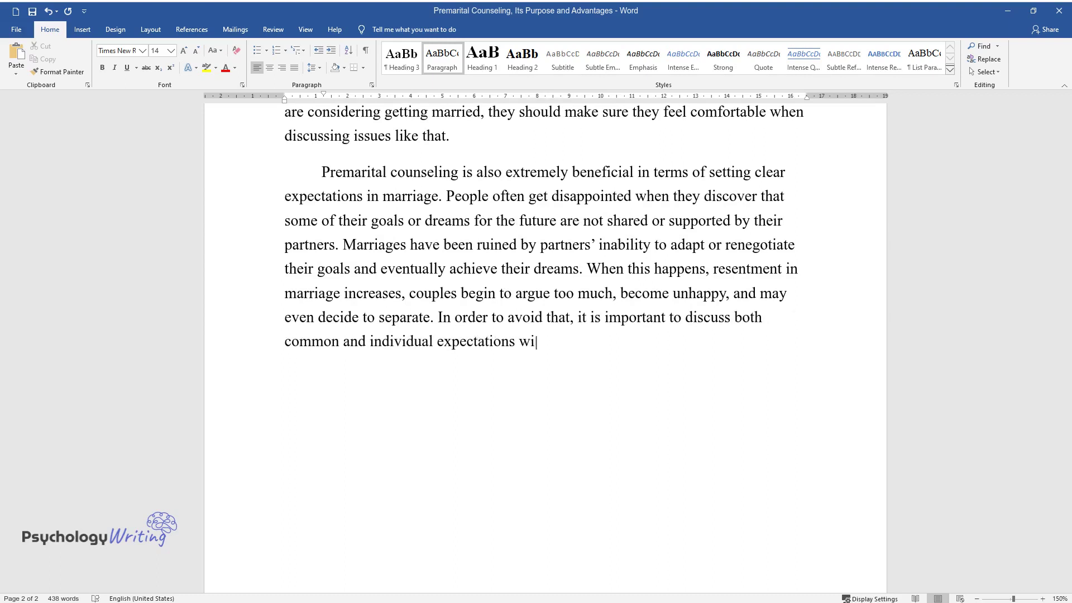
text(th respect and understanding, whic)
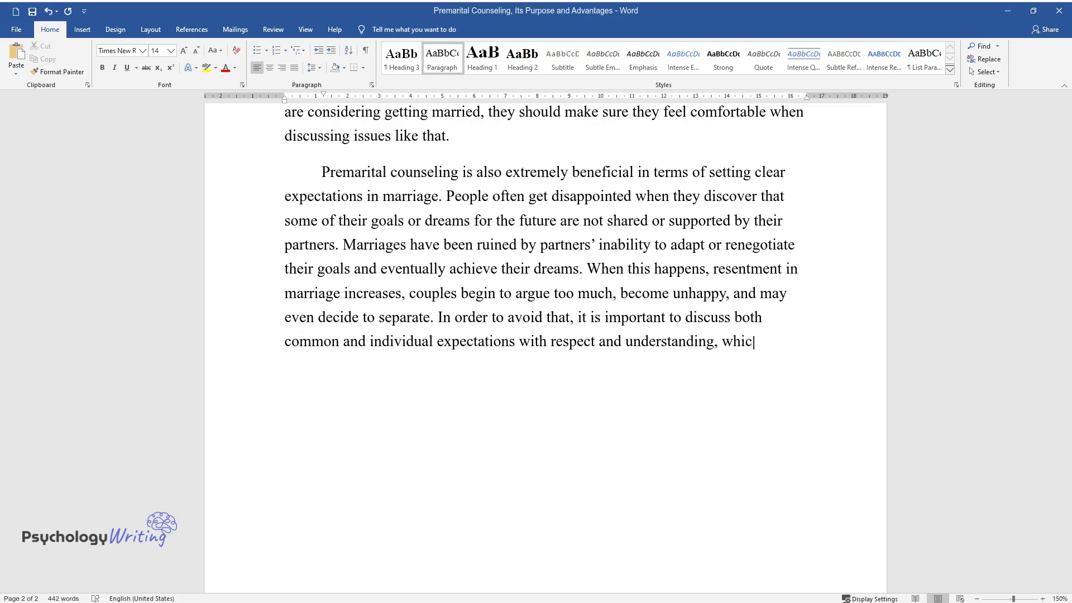
text(h will allow partners to establish a)
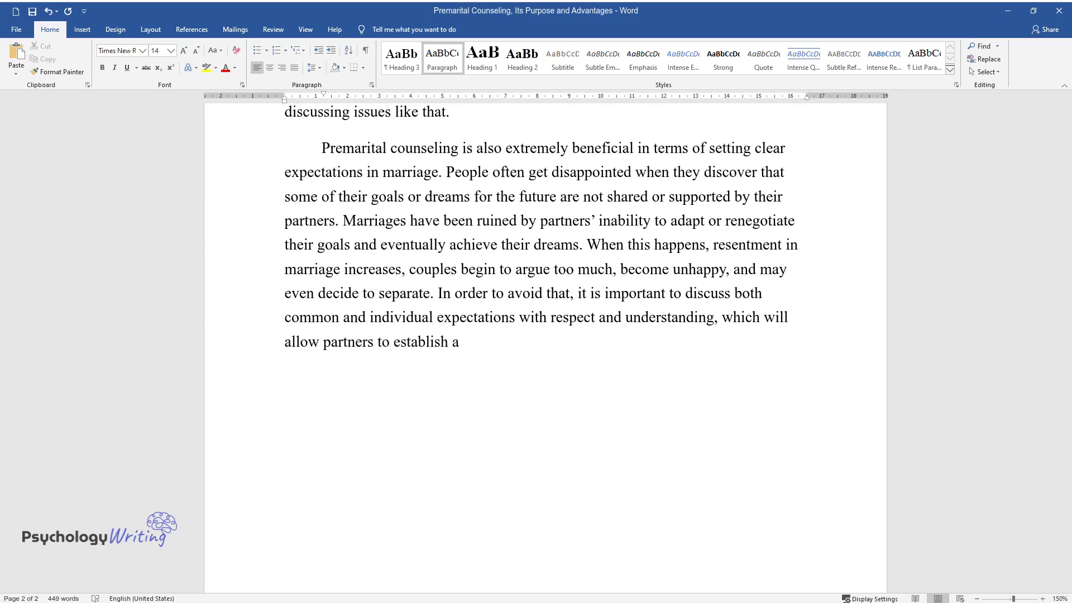
text( shared vision of the future. Such )
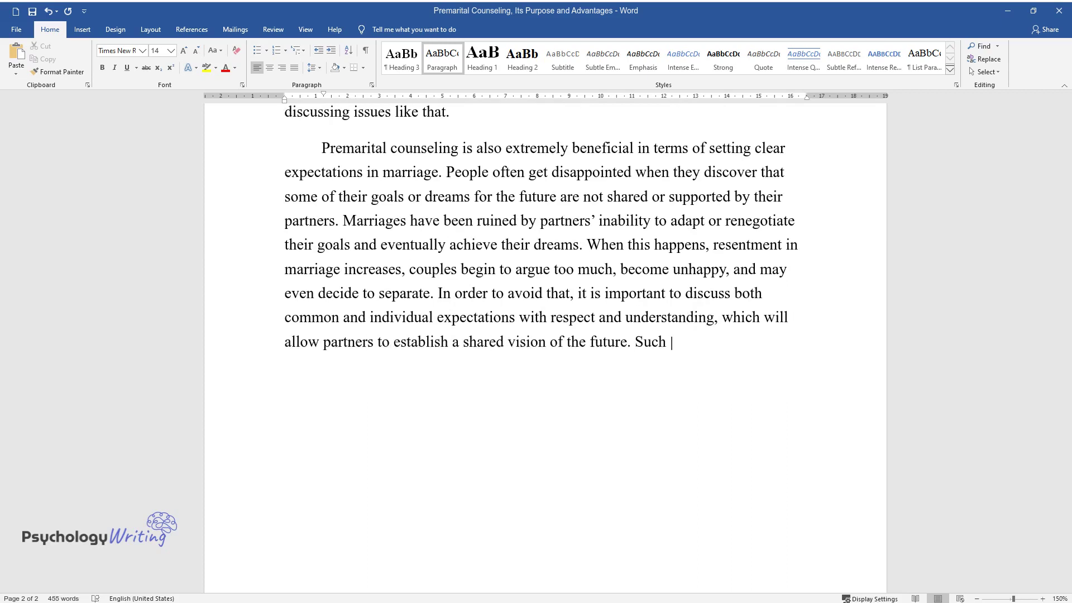
text(an approach will, in turn, encourag)
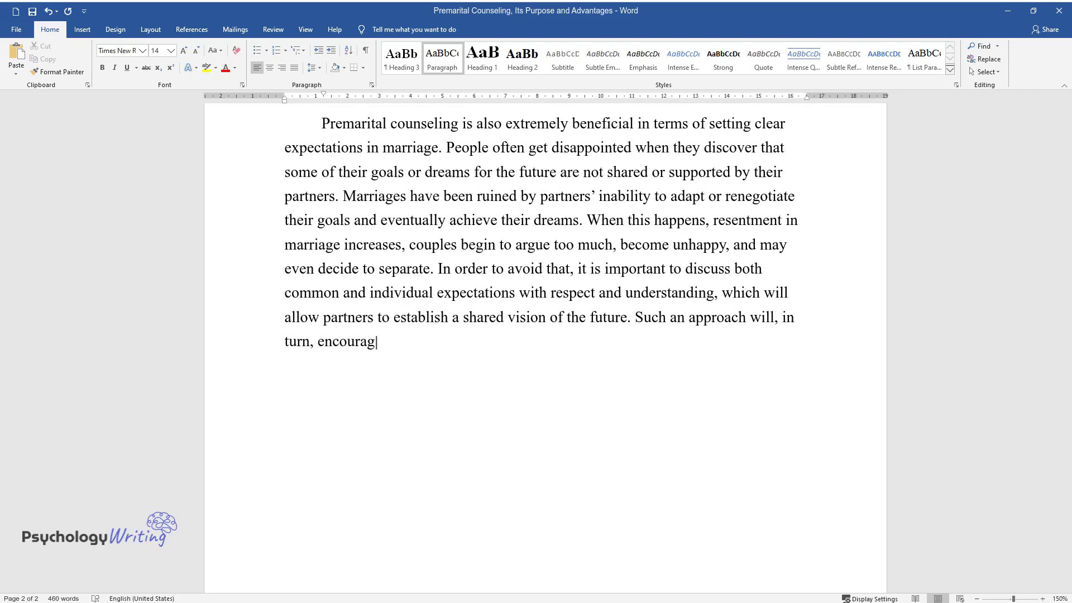
text(e them to move in the same or in di)
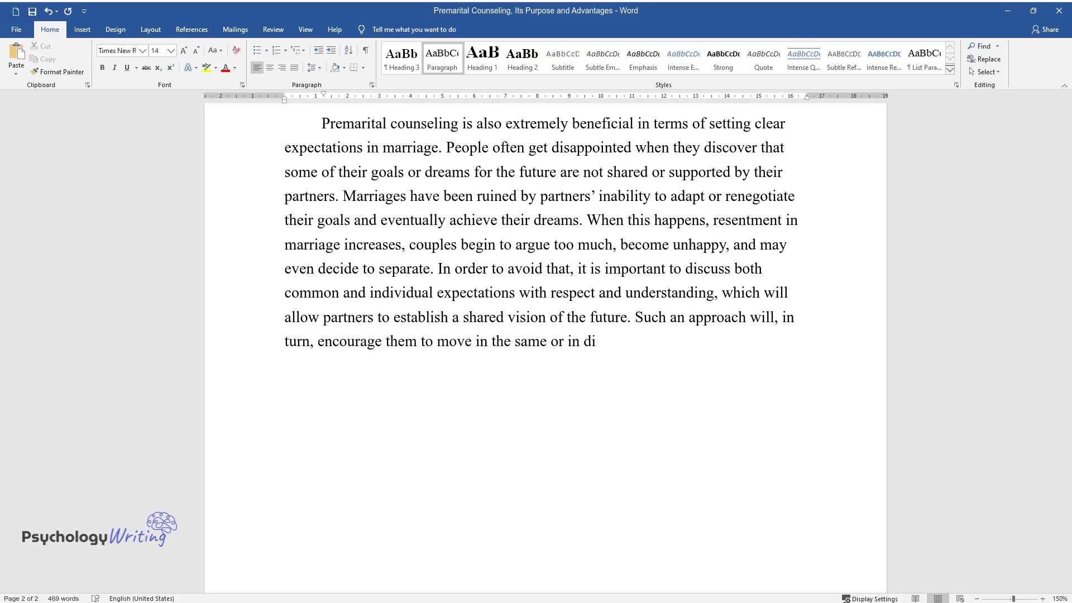
text(fferent directions while supporting and respecting ea)
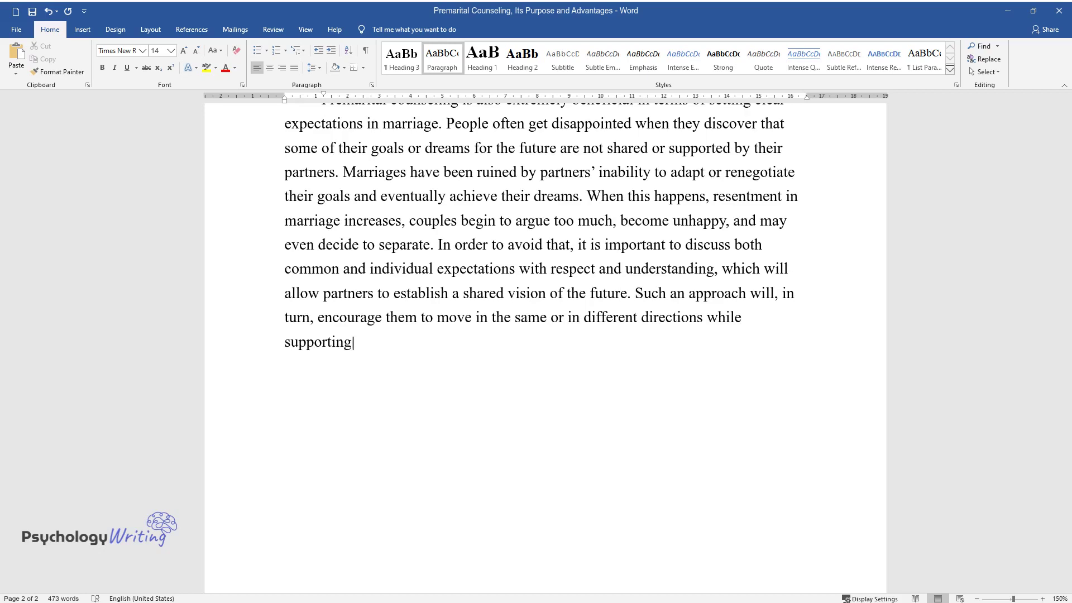
text(ch other's choice)
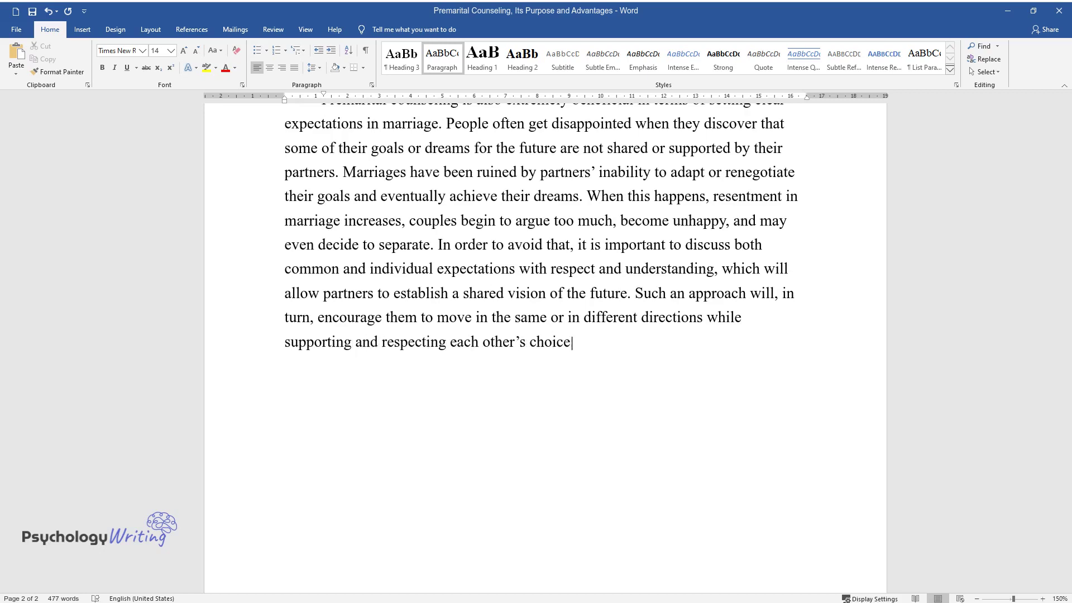
text(s, feelings, and emotions. It is al)
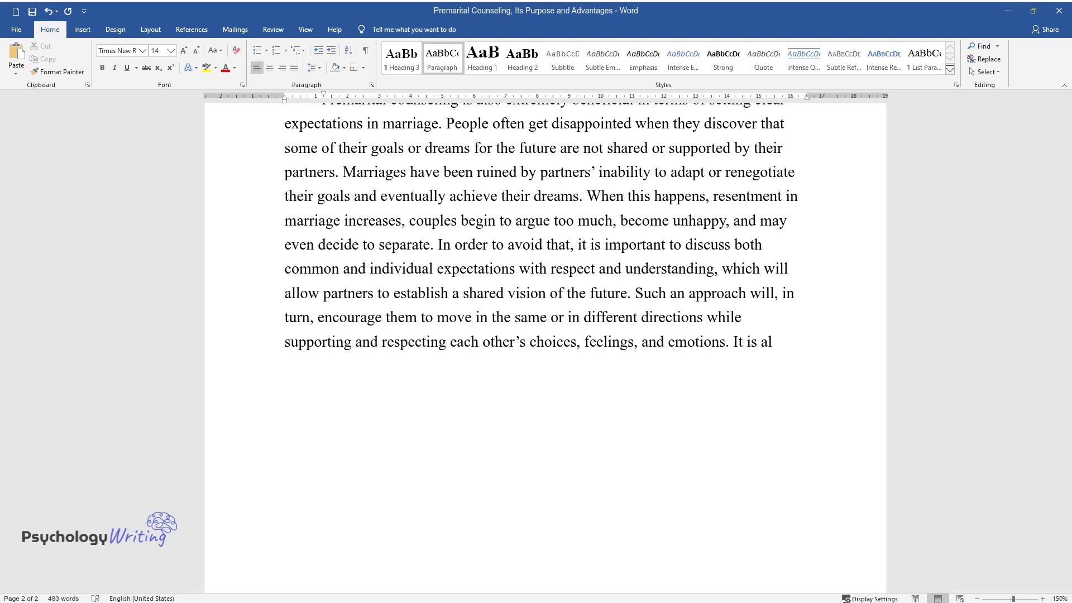
text(so essential to set boundaries that)
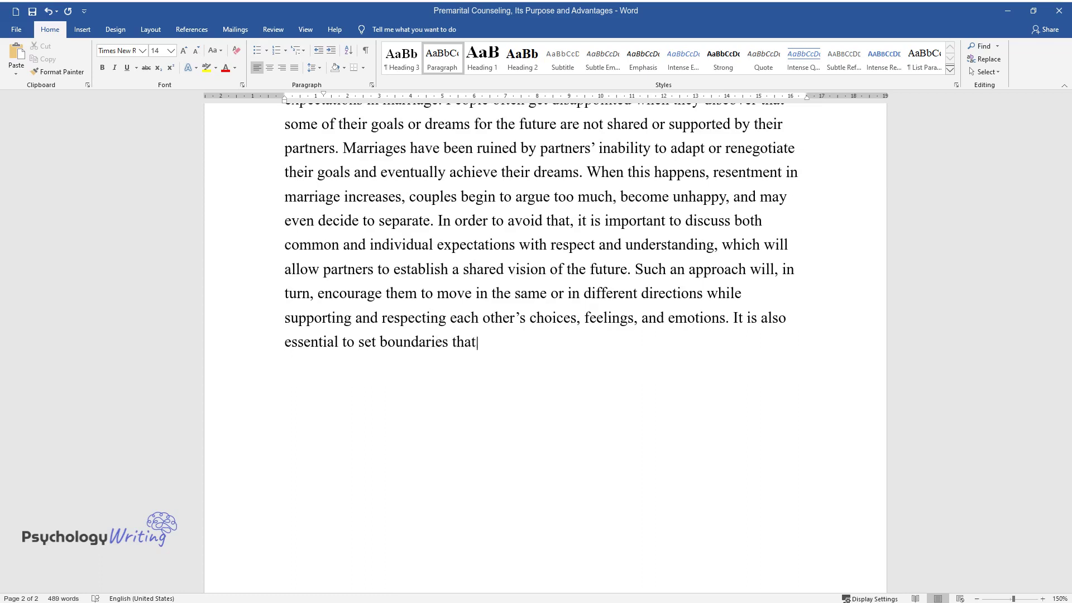
text( both partners feel comfortable with)
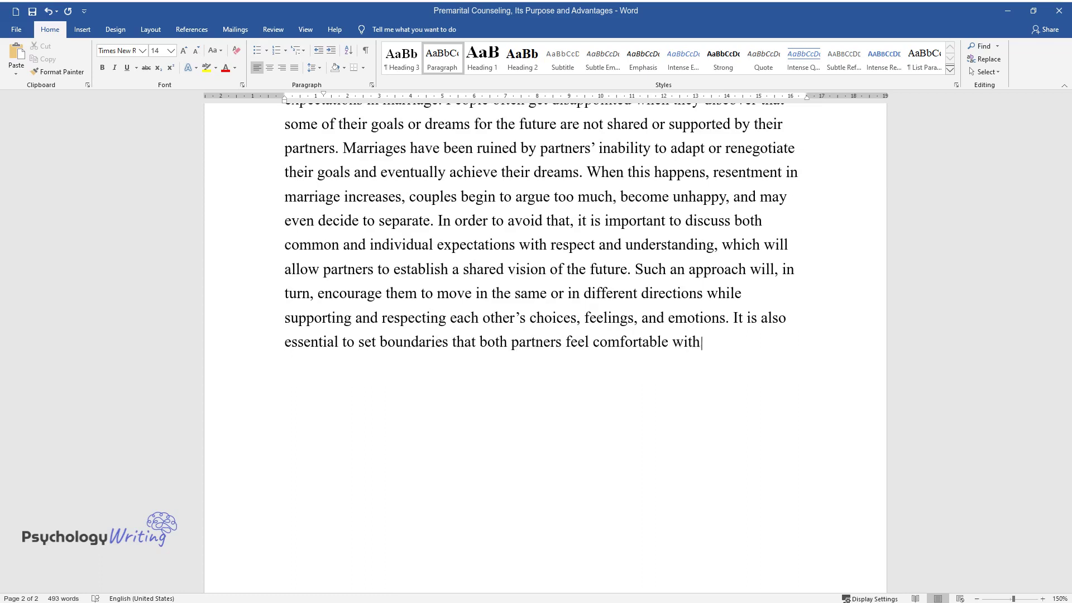
text(, using it as a way to declare what is important to )
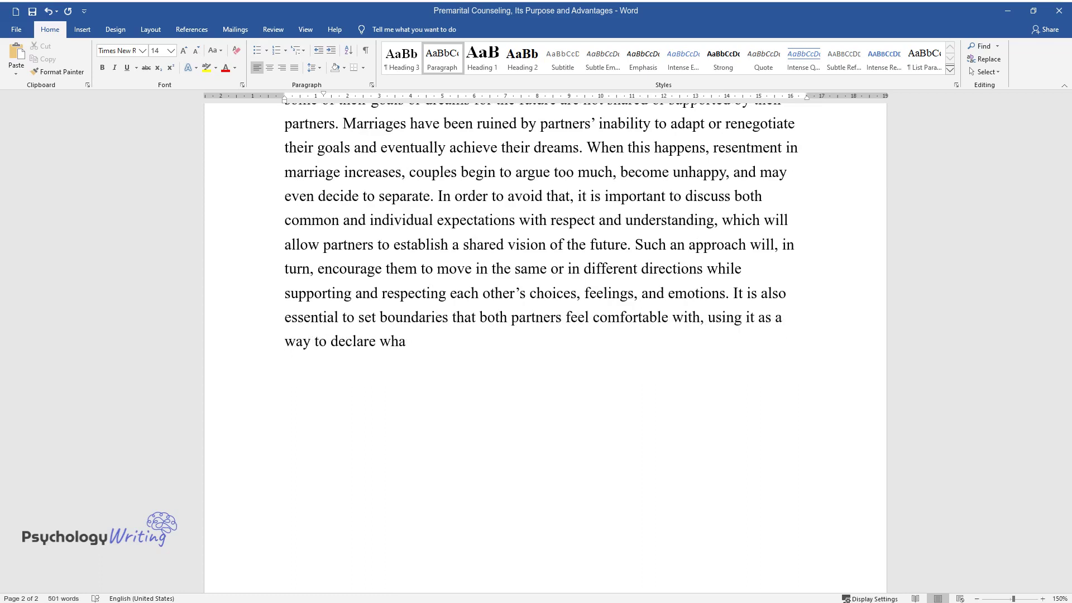
text(both of them. Thi)
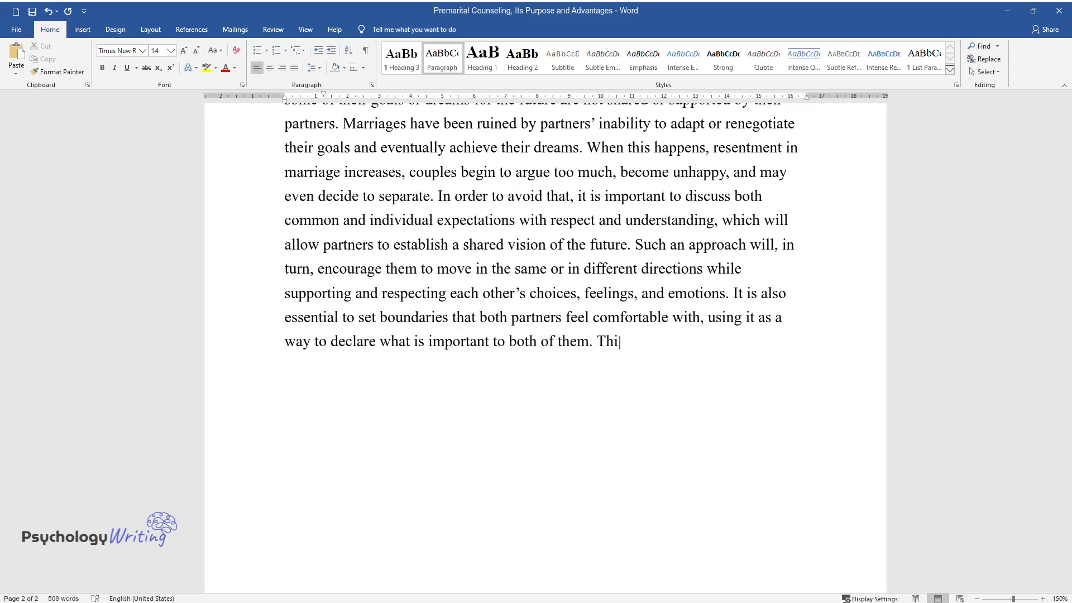
text(s way, they will k)
text(n)
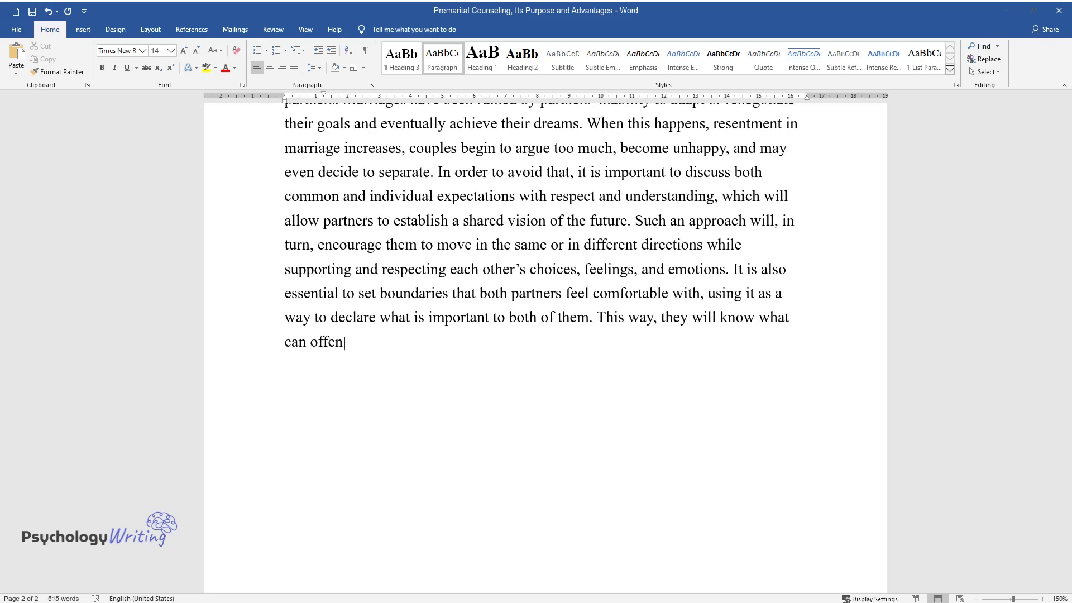
text(ow what can offend their significant others or what)
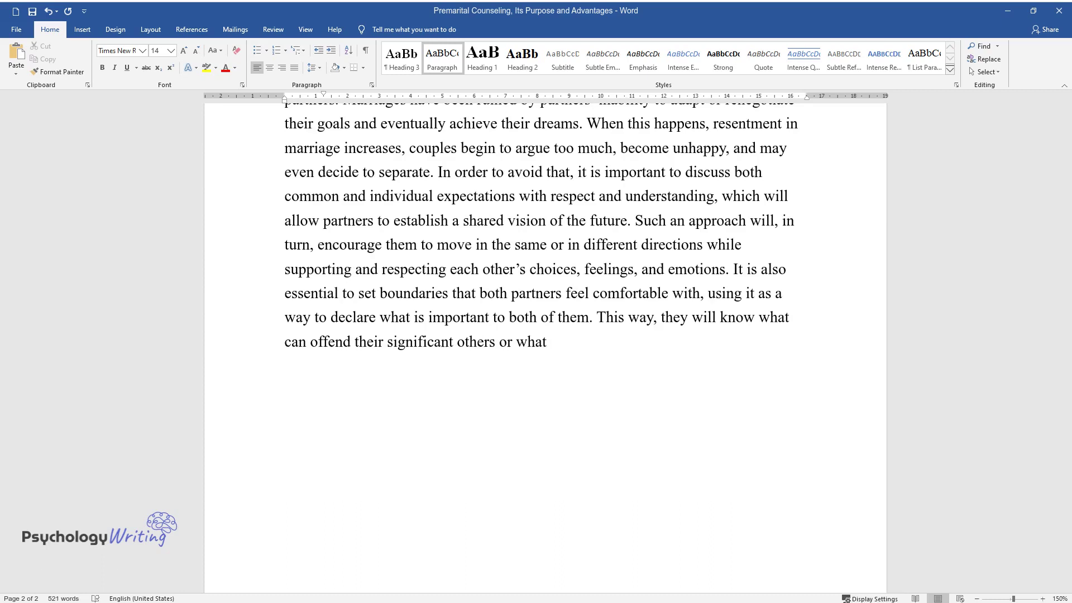
text( they consider unacceptable.)
key(Return)
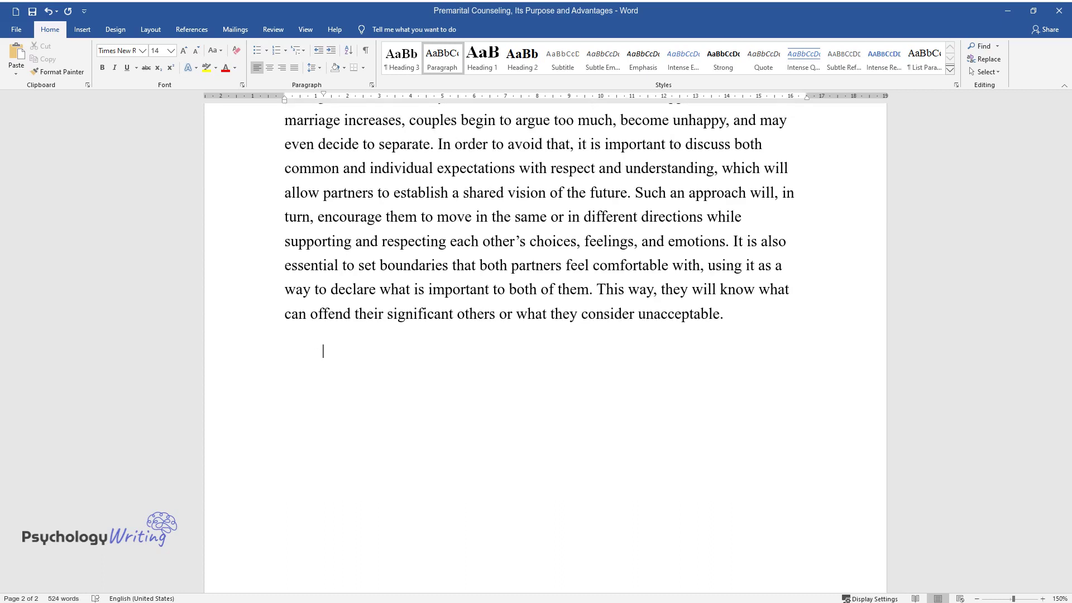
Step: Type the paragraph beginning 'Positive attitudes and proper communication in marriage can help people to mature…'
text(Positive attitudes and proper communication in marriag)
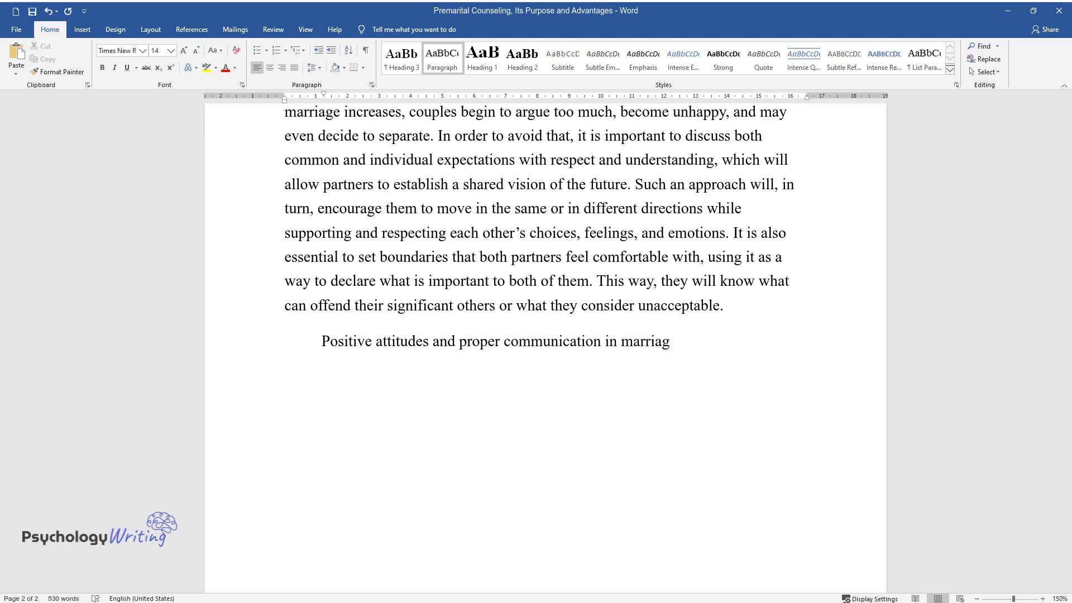
text(e can help people to mature in ma)
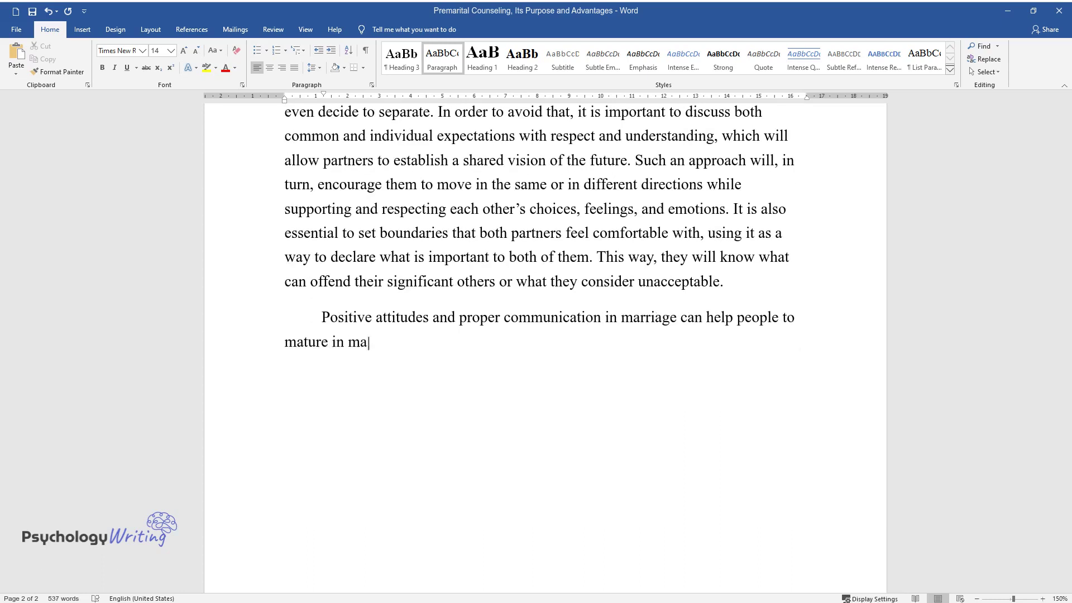
text(ny aspects, such as patience, end)
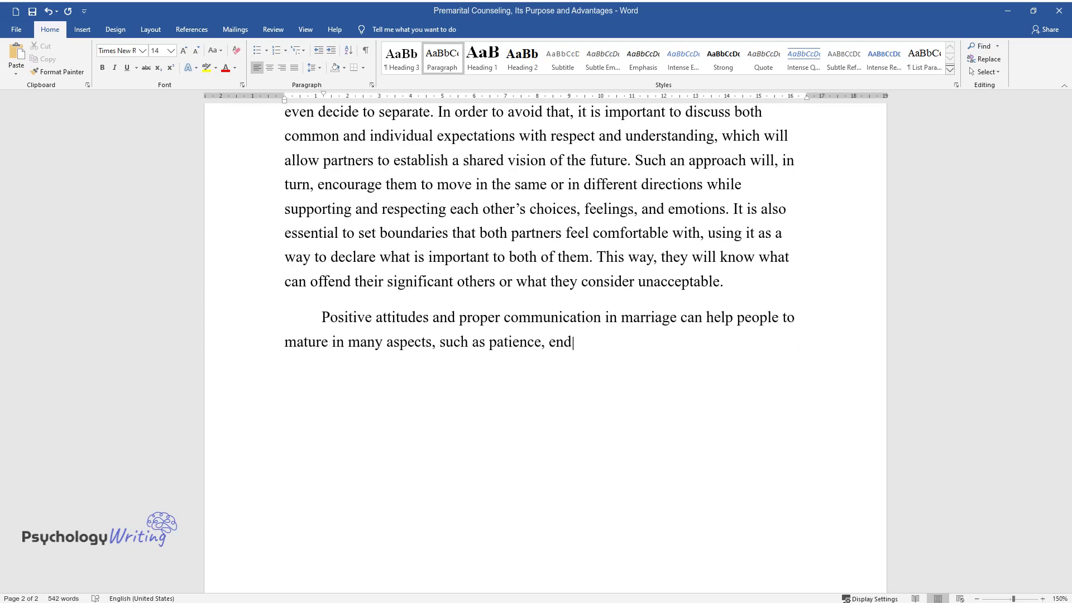
text(urance, forgiveness, and toleran)
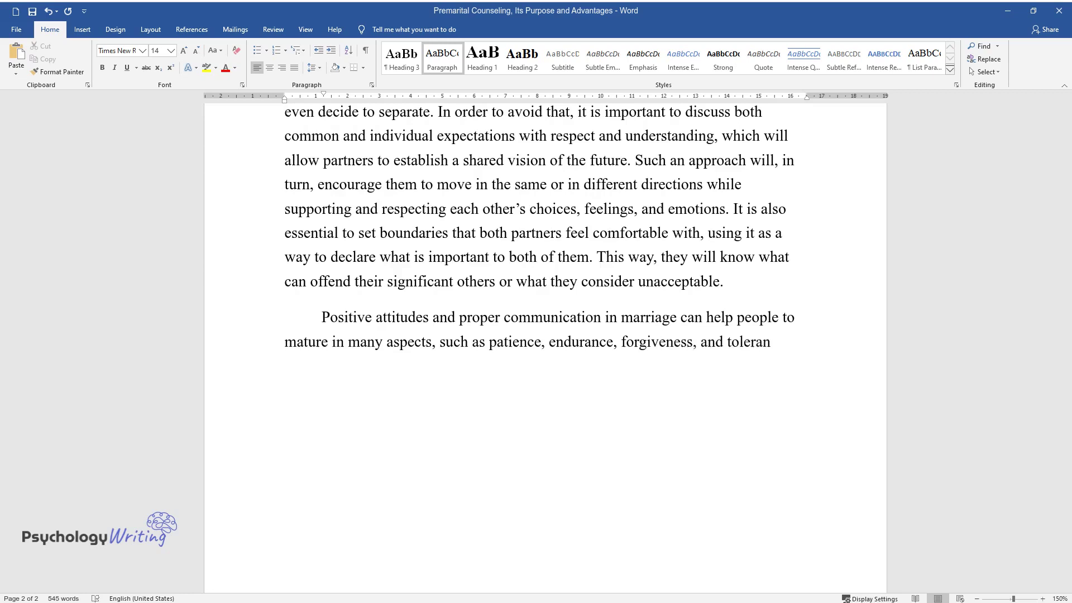
text(ce. A happy and l)
text(ong-lasting rela)
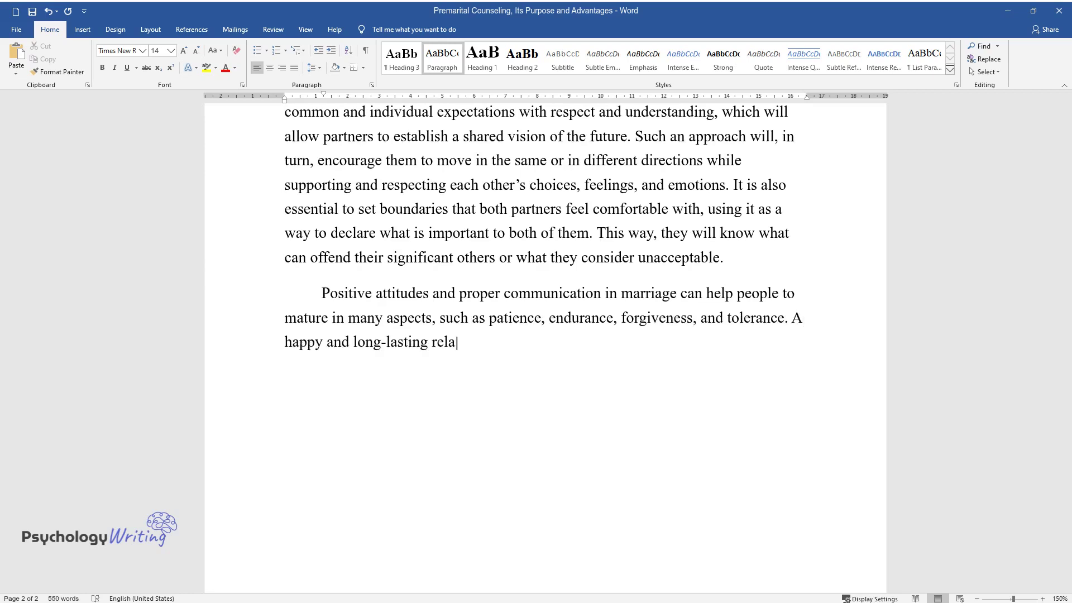
text(tionship requires self-investment)
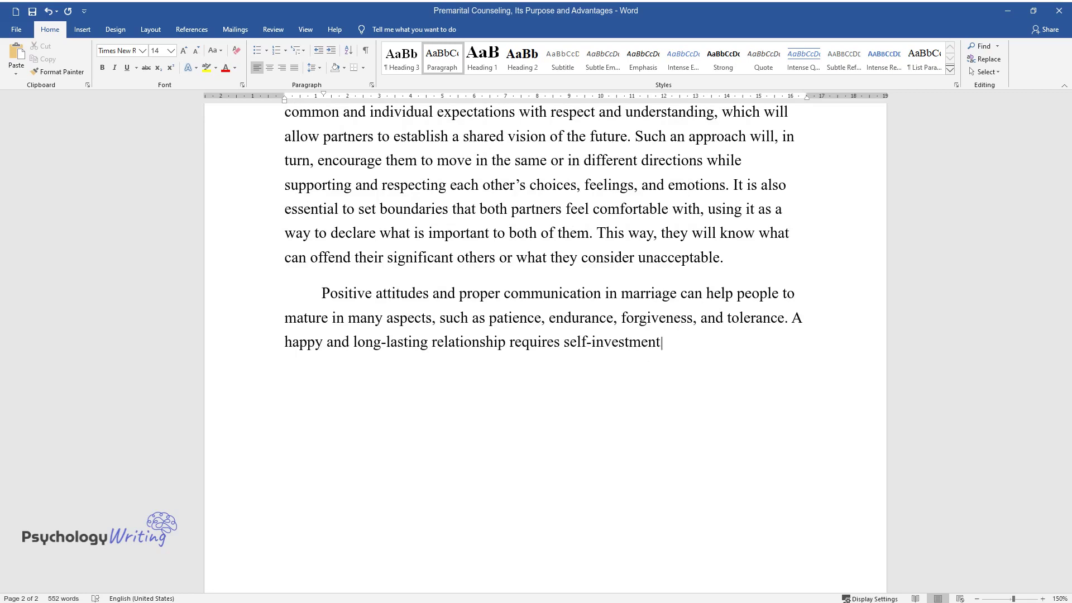
text(, open-mindedness, accep)
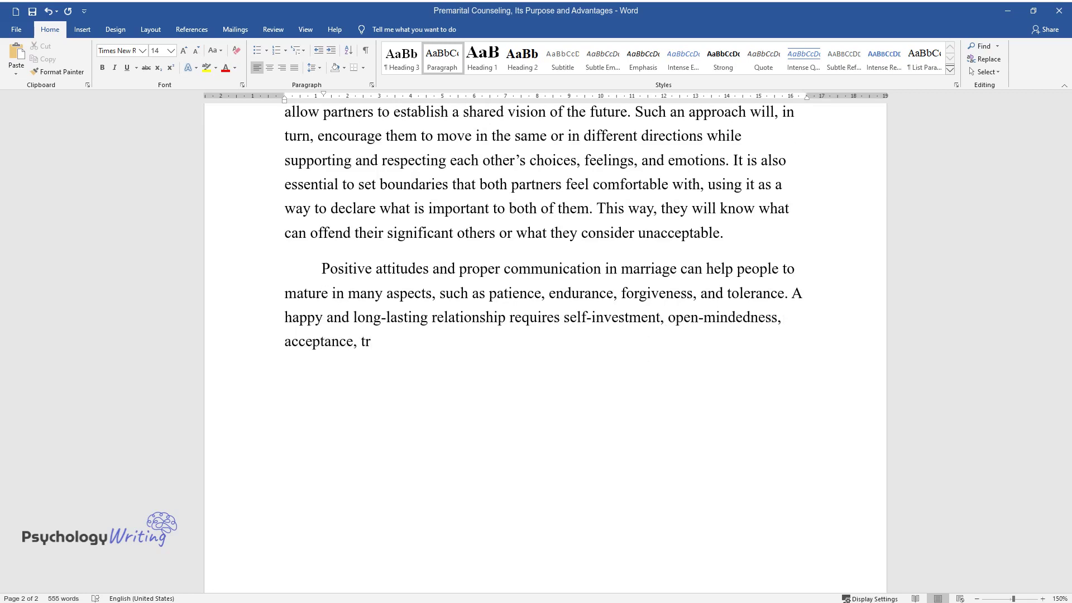
text(tance, trust, and honesty. All these quali)
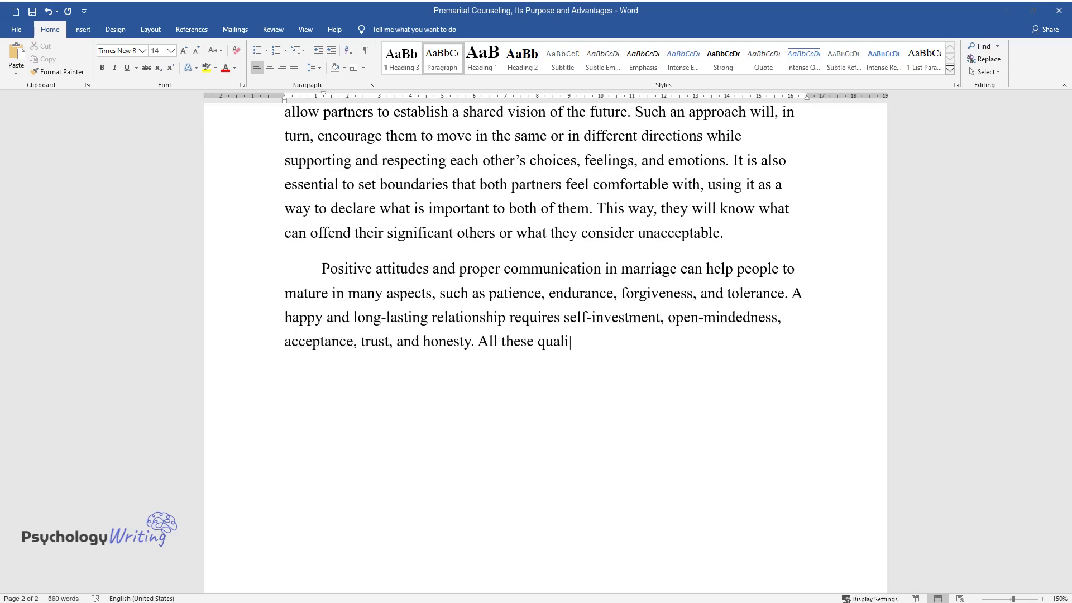
text(ties can be strengthened during )
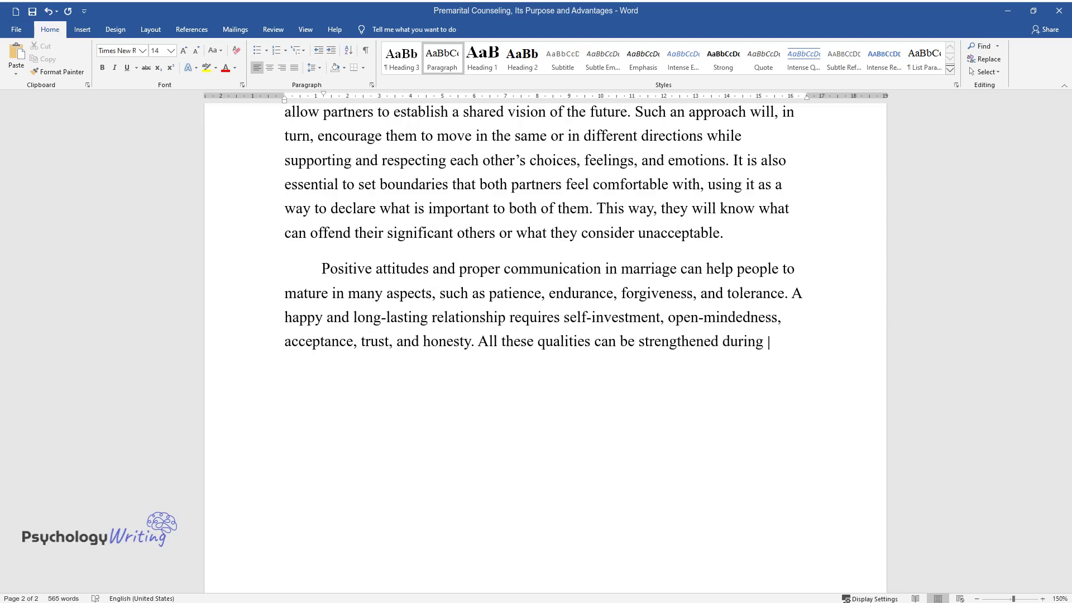
text(premarital counseling sessions. I)
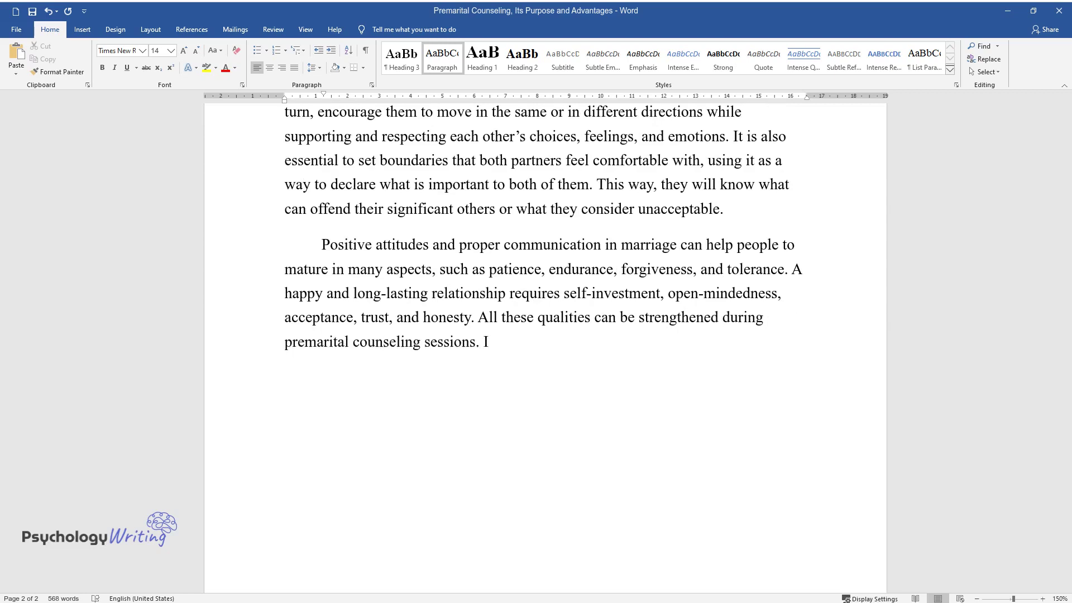
text(n addition, by getting guidance f)
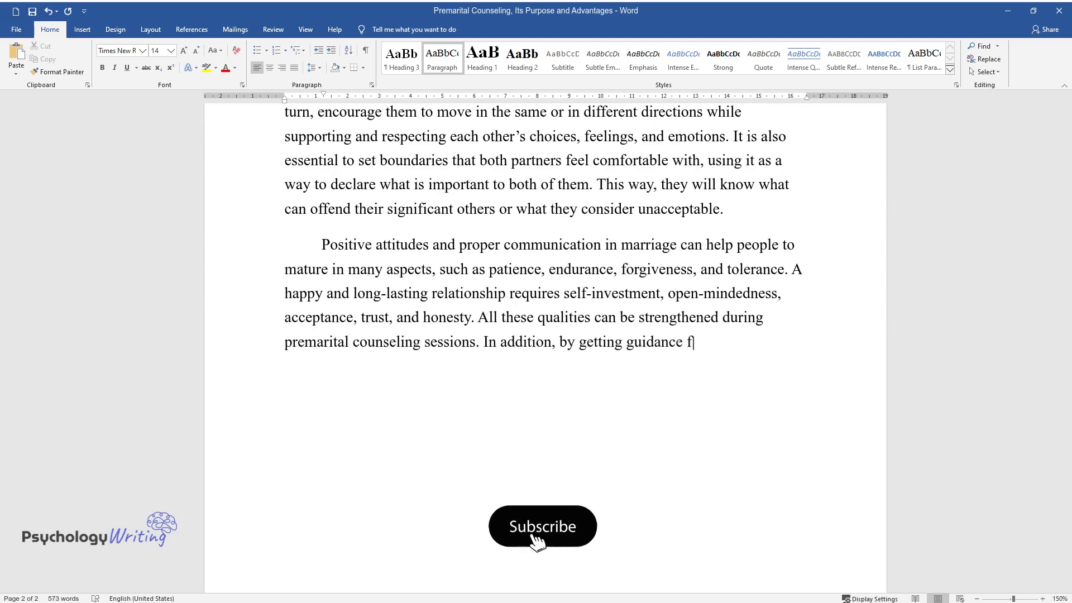
text(rom a trained counselor, couples )
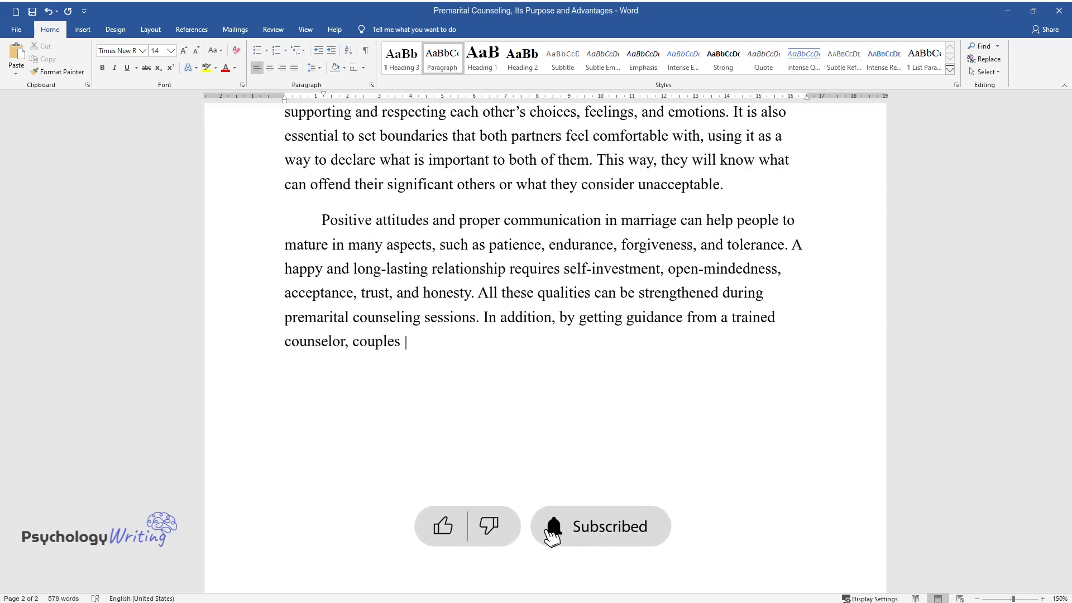
text(learn how to resolve conflicts i)
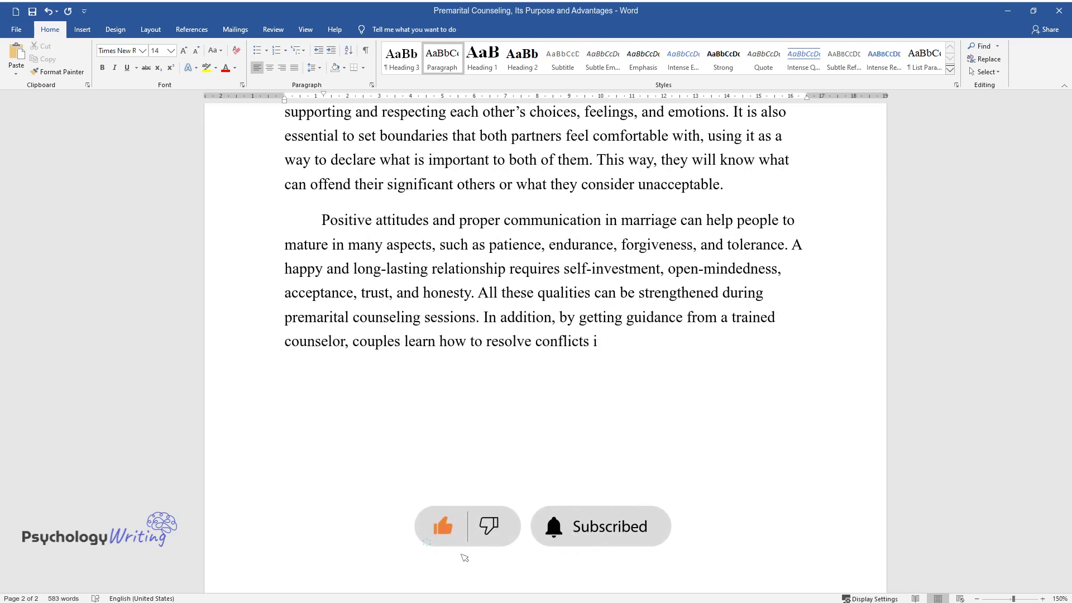
text(n marriage productively and constructivel)
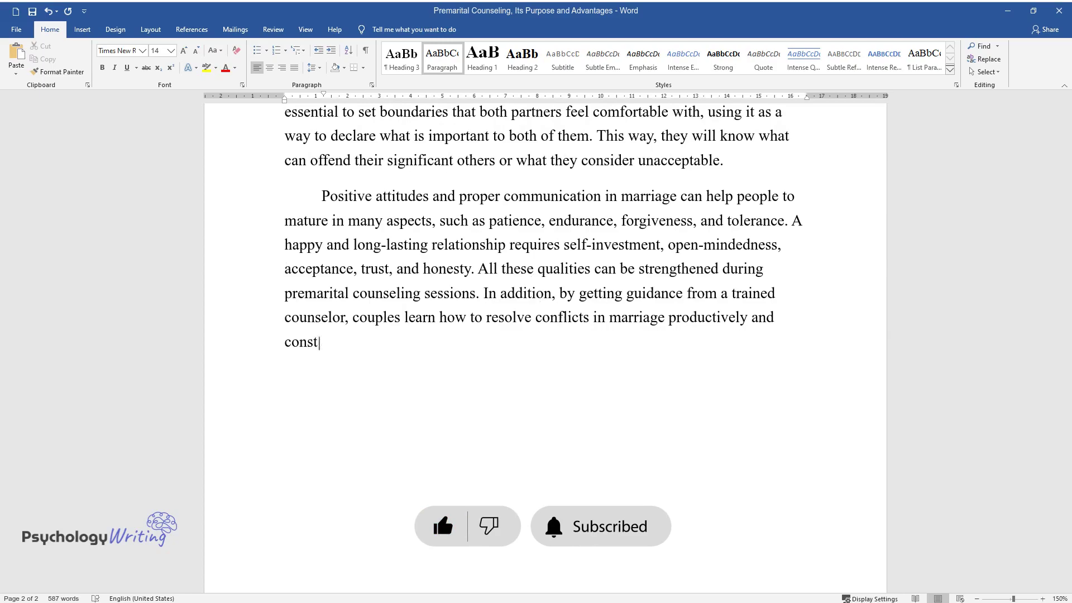